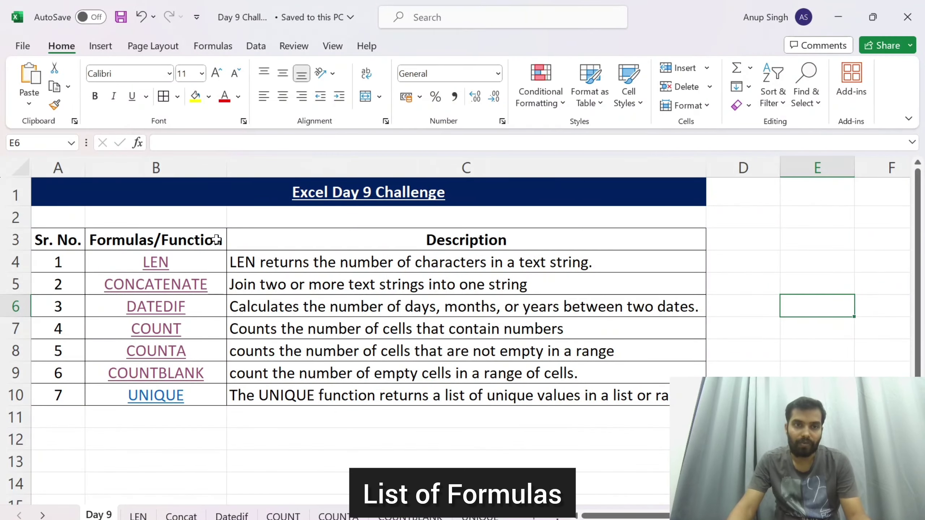
Highlight the LEN entry and the 'number of' words in its description on the Day 9 list.
click(217, 240)
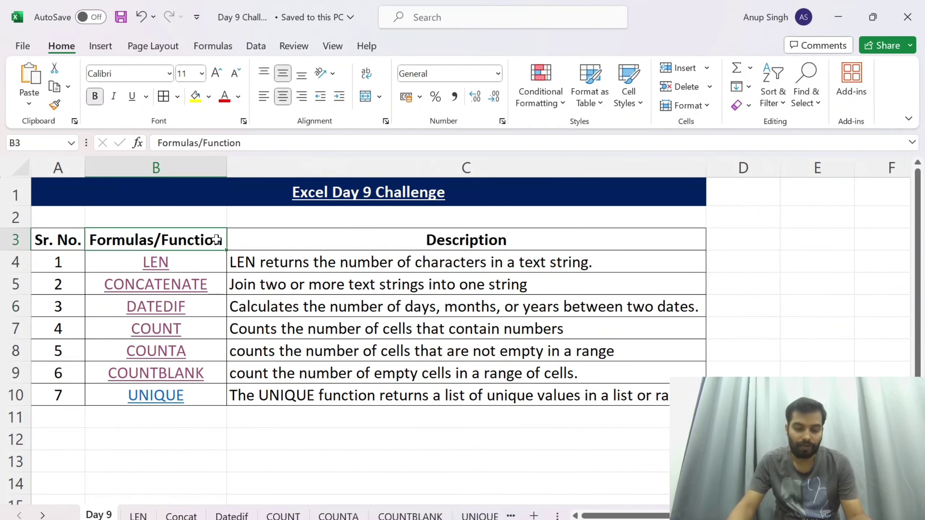
key(shift+Down)
key(shift+Down)
key(shift+Down)
key(shift+Down)
key(shift+Down)
key(shift+Down)
key(shift+Down)
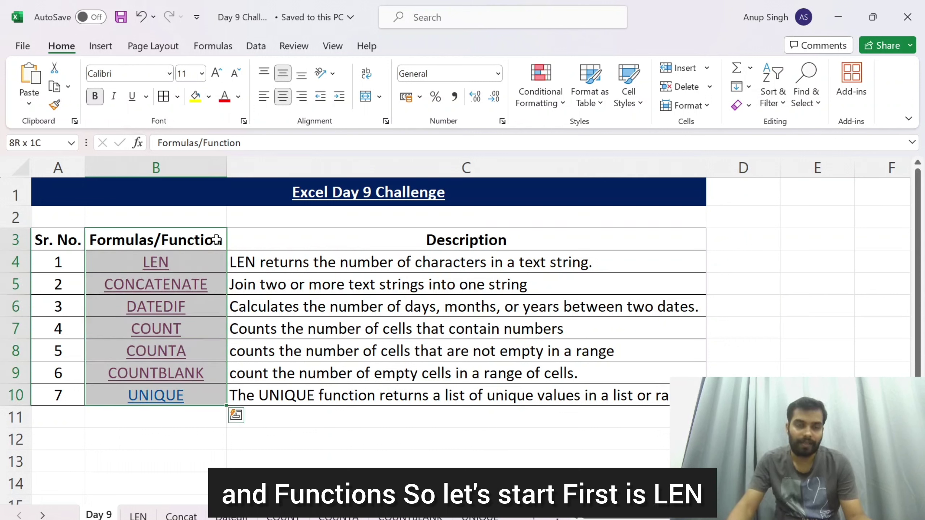
click(302, 255)
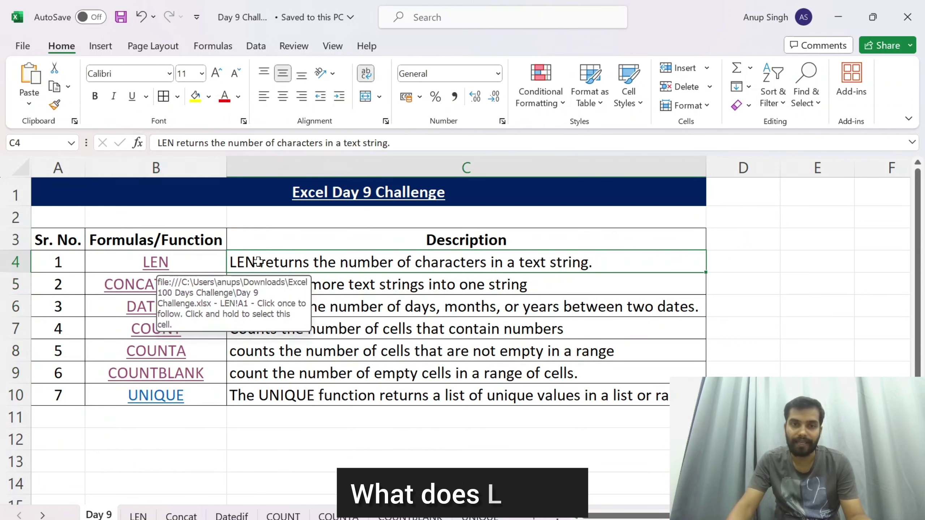
double_click(365, 262)
drag(340, 262, 487, 262)
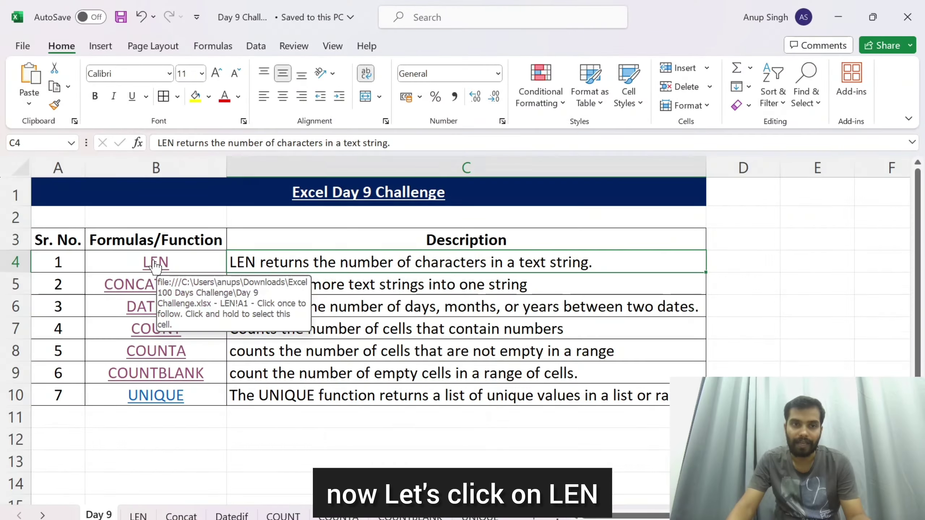
Go to the LEN practice sheet and clear the old value in C5.
click(155, 265)
click(244, 271)
key(Delete)
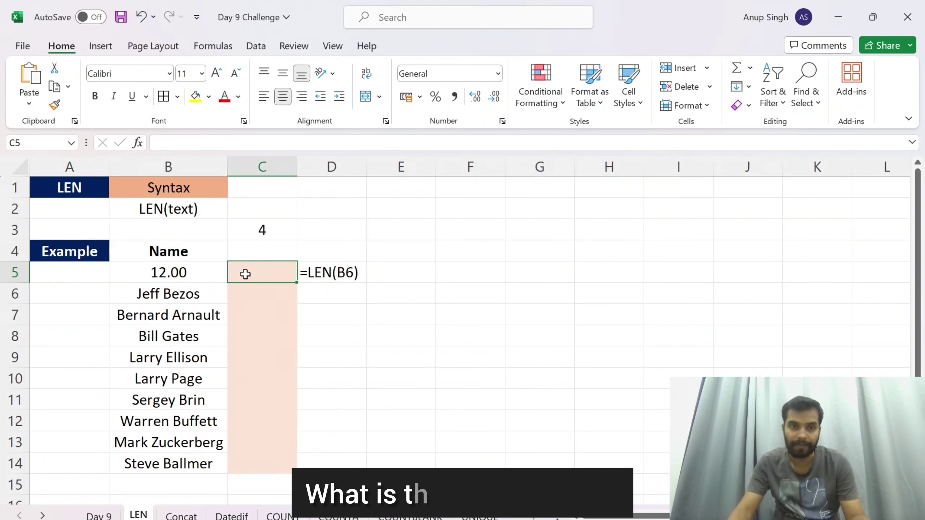
drag(185, 187, 182, 210)
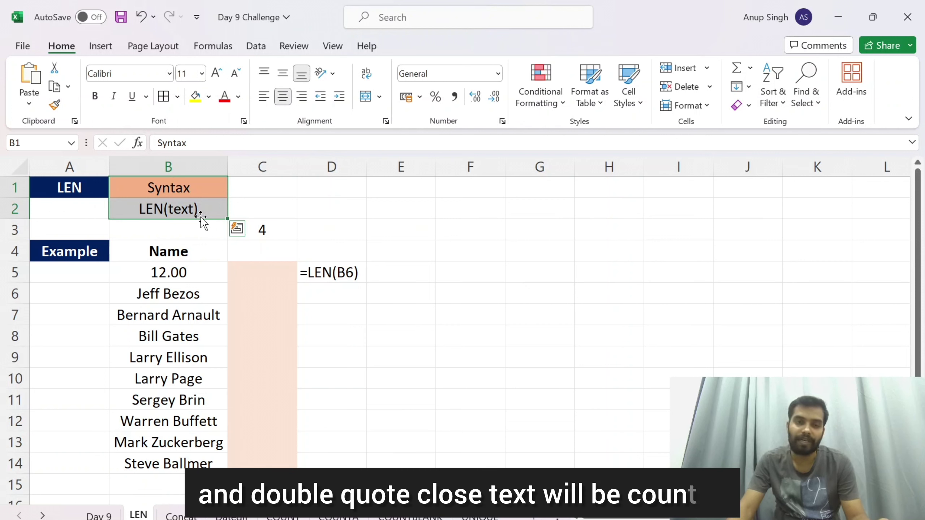
Replace 12.00 in B5 with a full name and start =LEN( in C5.
click(201, 275)
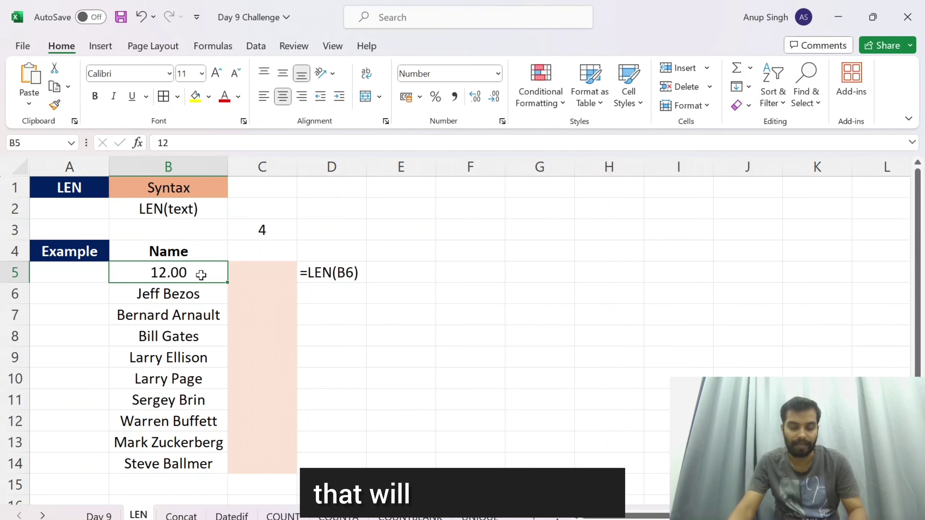
text(Elon)
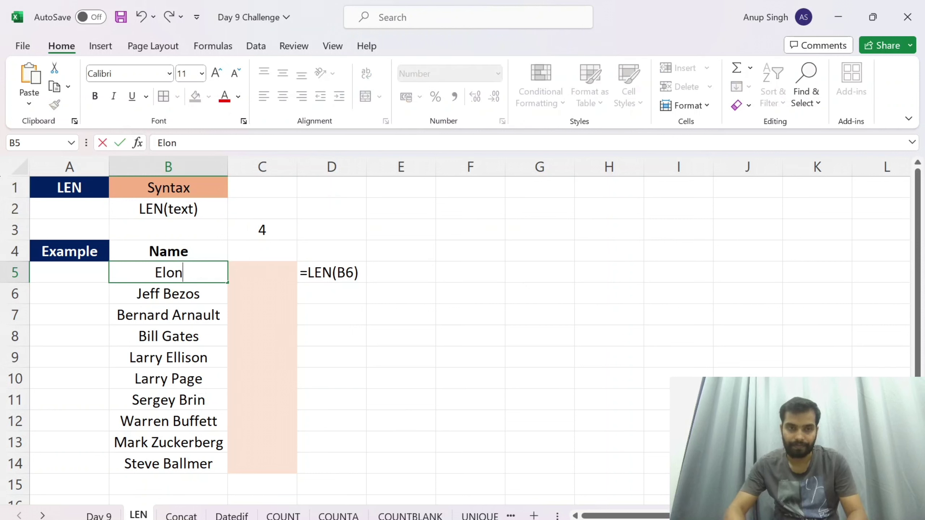
text( Musk)
click(249, 271)
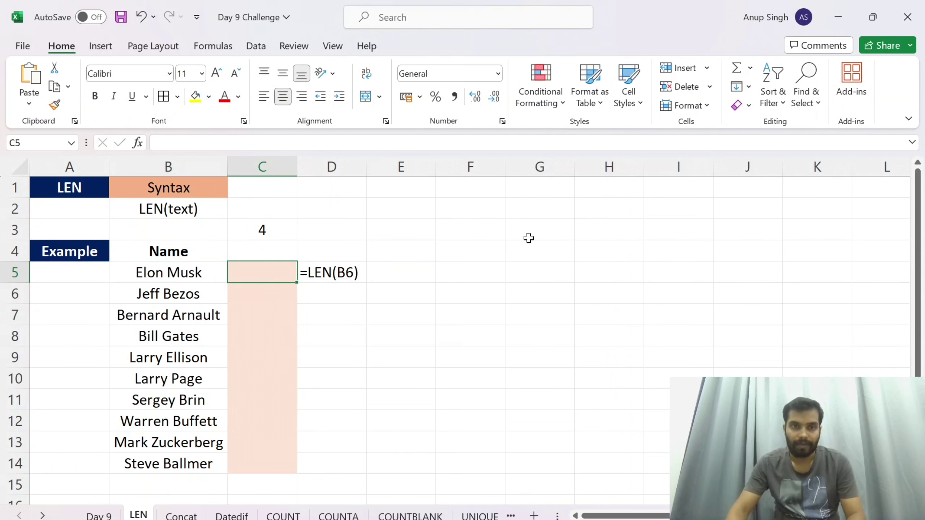
text(=LEN()
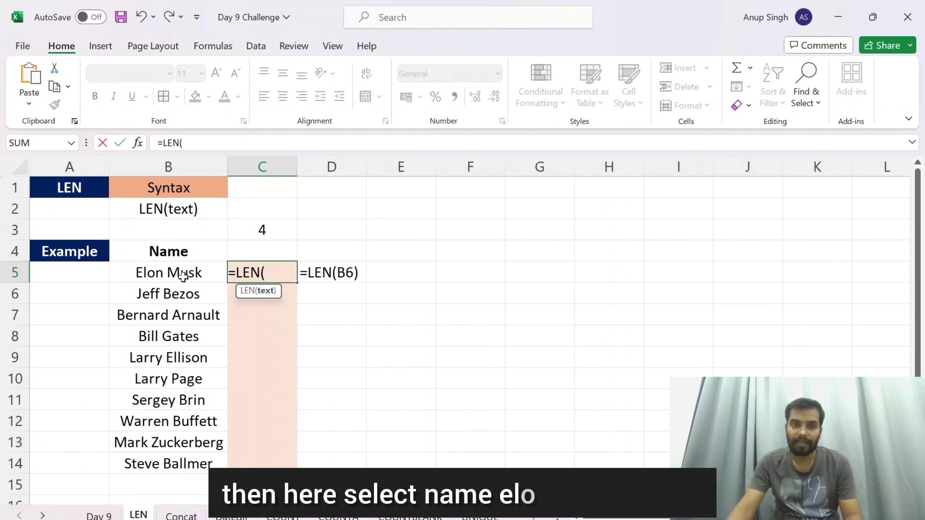
Complete =LEN(B5) in C5 to count the name's characters.
click(183, 273)
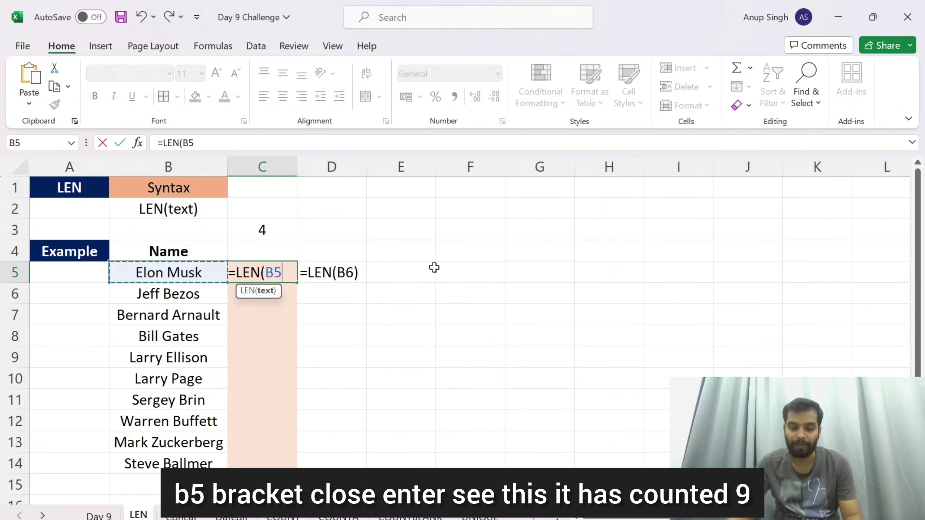
text())
key(Return)
click(237, 269)
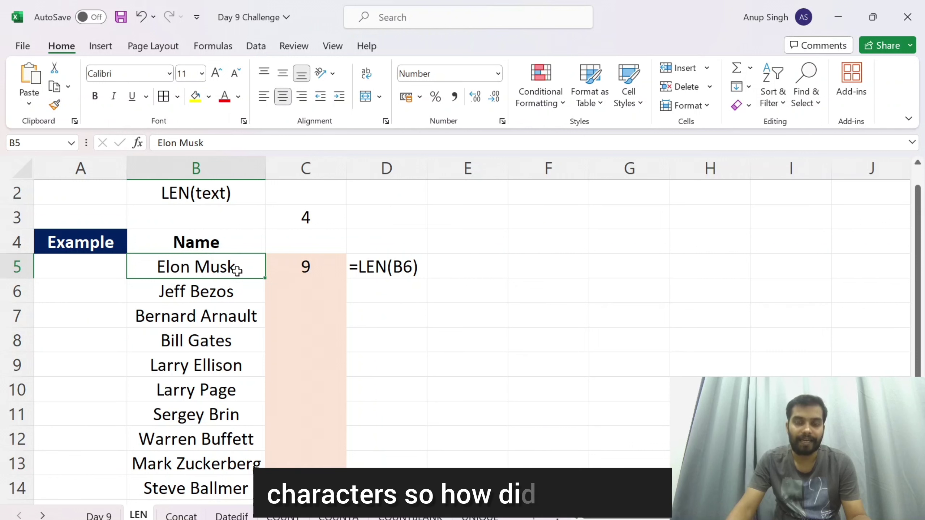
click(317, 271)
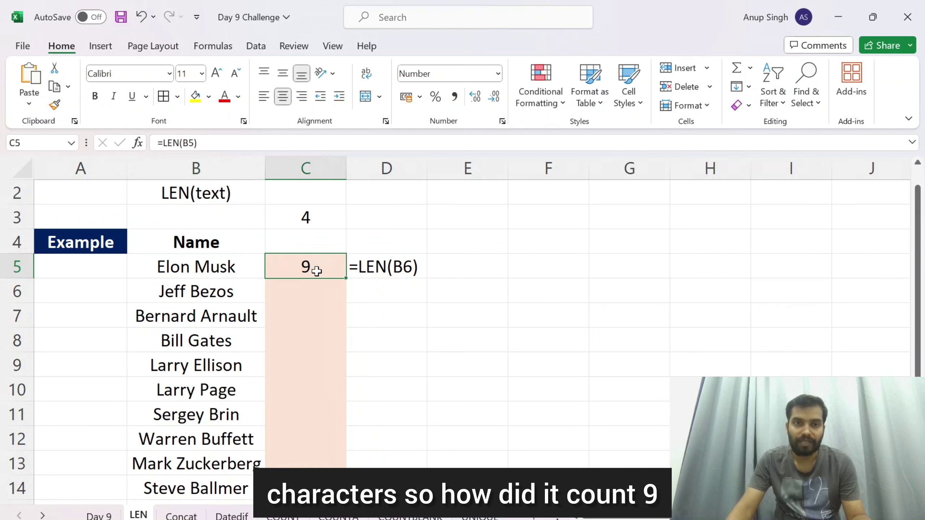
Delete the space from the name in B5 so C5 counts 8.
click(195, 263)
double_click(195, 263)
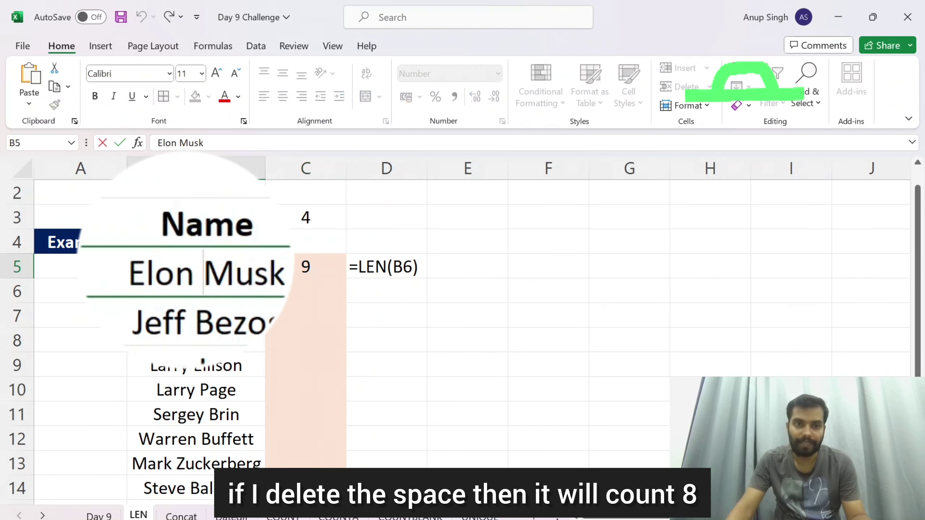
key(BackSpace)
key(Return)
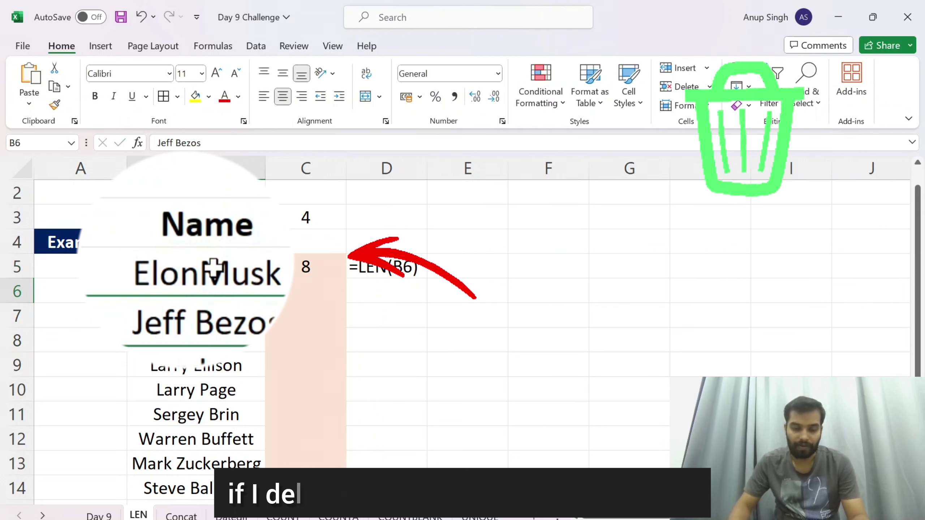
click(200, 264)
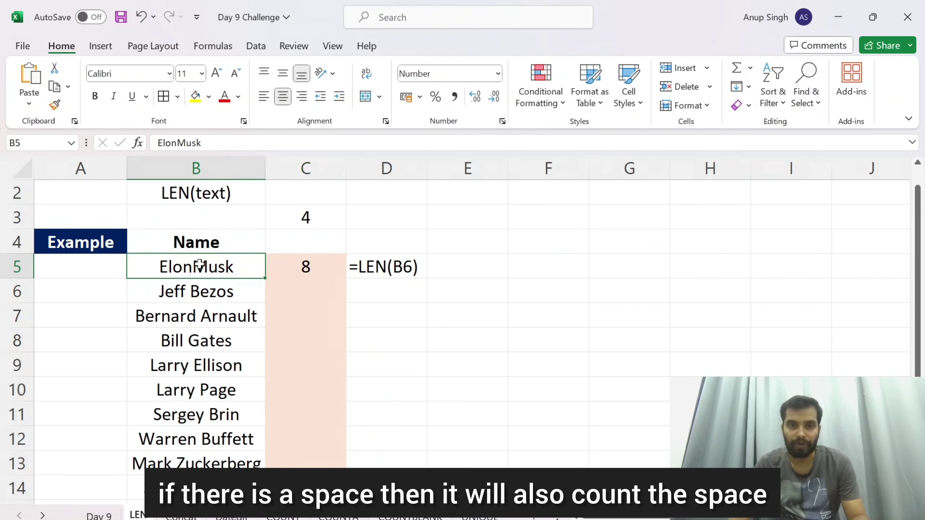
Clear the existing formula in C3.
scroll(593, 223, down, 1)
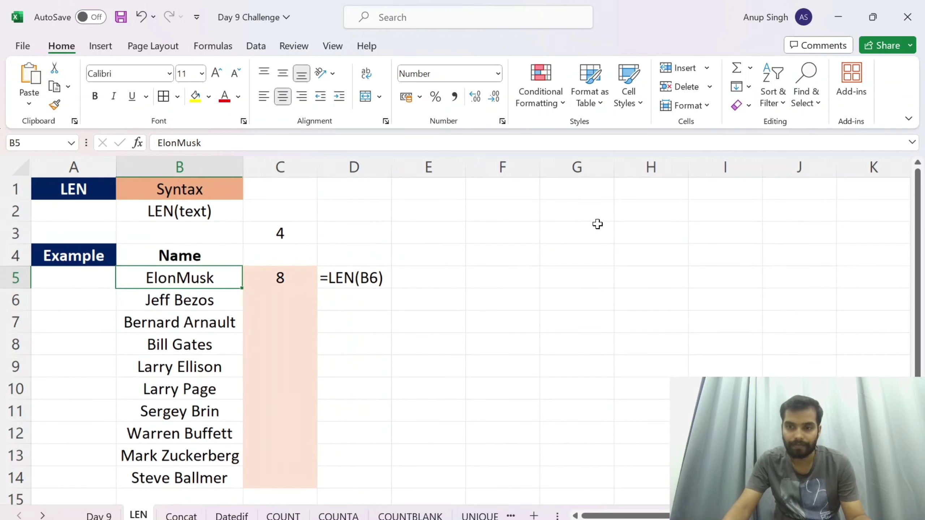
scroll(597, 224, down, 1)
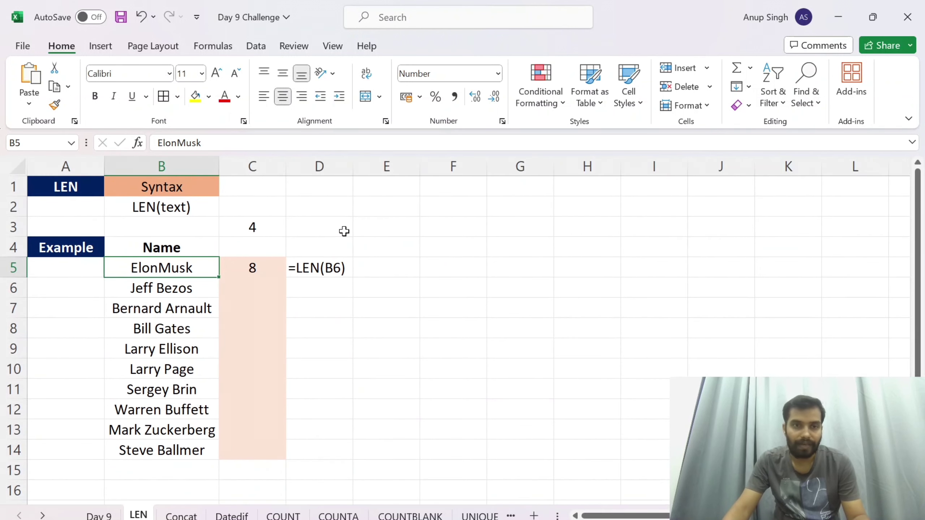
click(268, 228)
key(Delete)
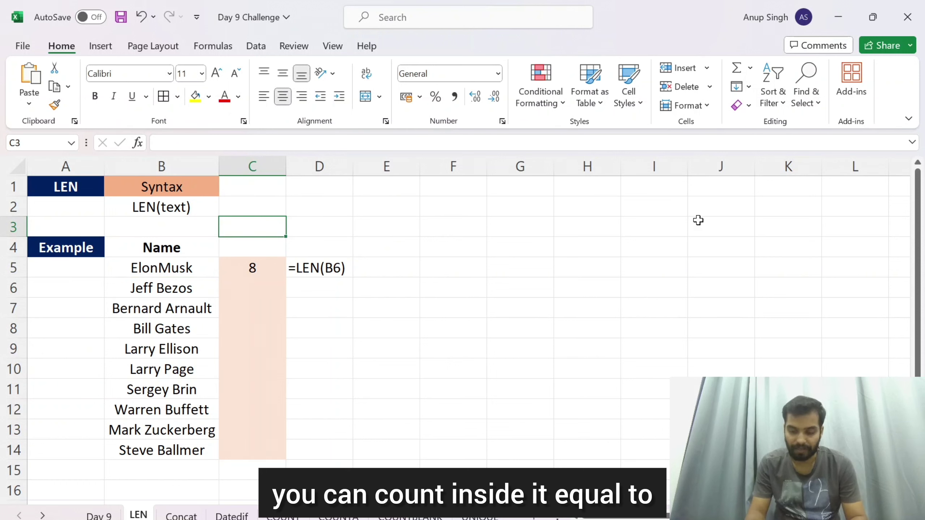
Enter =LEN("NAME") in C3 so it returns 4, then review the result column.
text(=len)
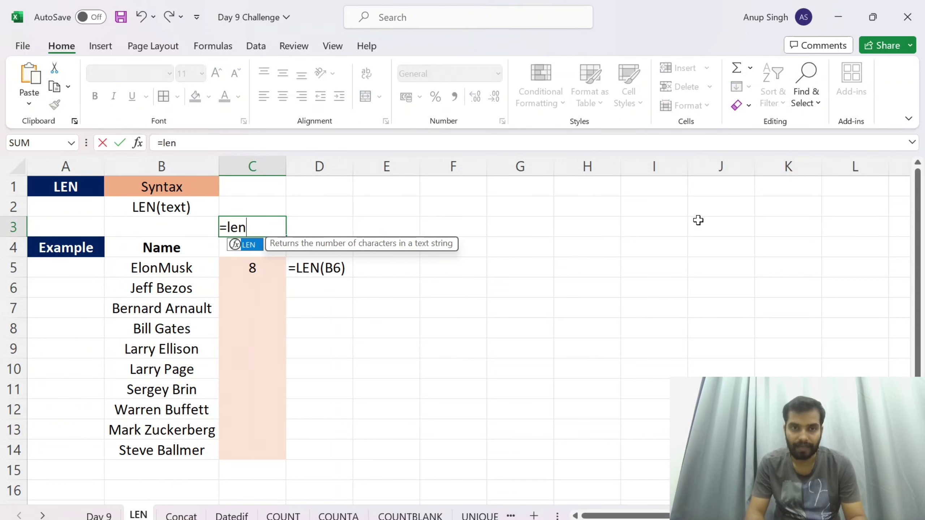
text(("NAME"))
key(Return)
key(Up)
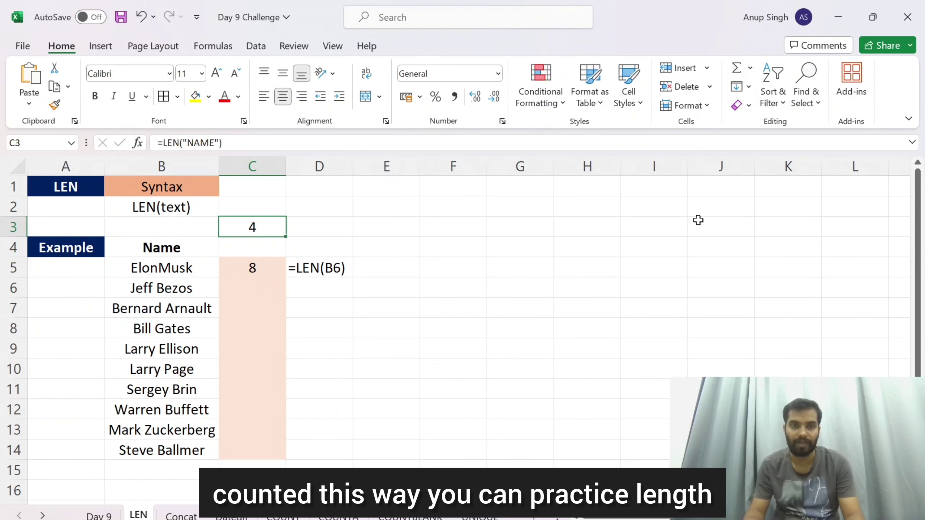
key(Down)
key(Down)
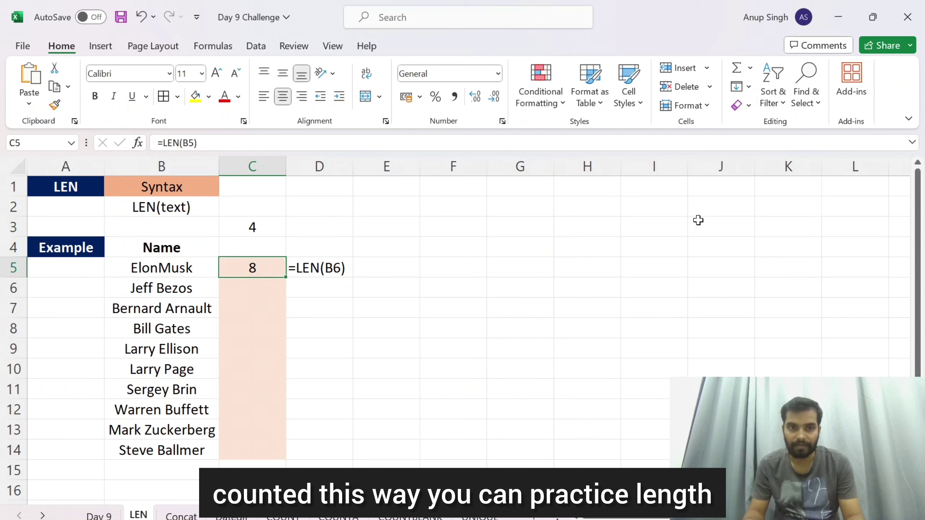
key(Down)
key(Down)
key(Down)
key(Down)
key(Down)
key(Down)
key(Down)
key(Down)
key(Down)
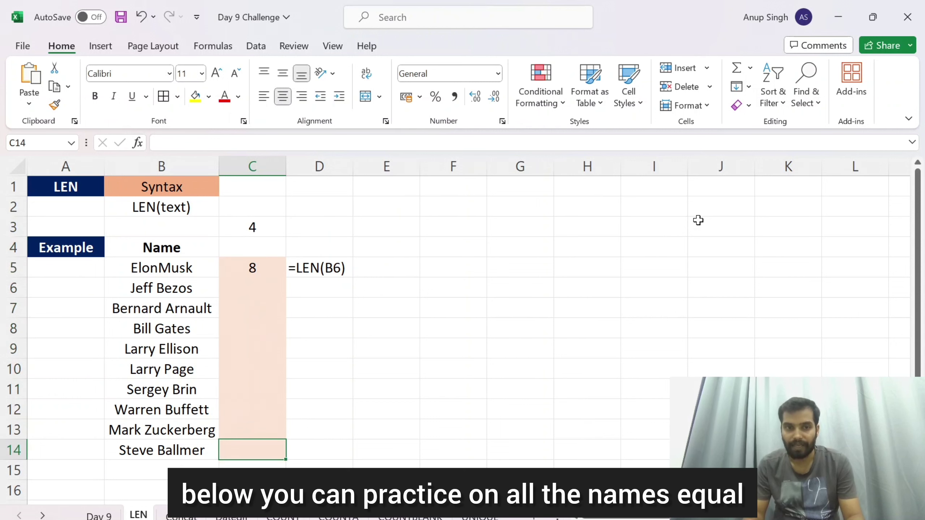
key(Up)
key(Up)
key(Down)
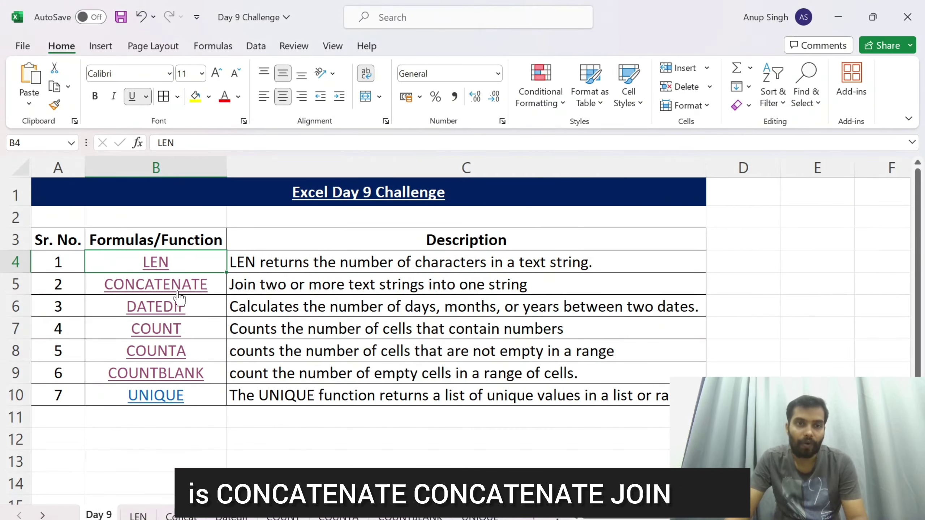
Point out CONCATENATE on the Day 9 list, then open the Concat sheet's syntax cells B3 and C3.
click(217, 287)
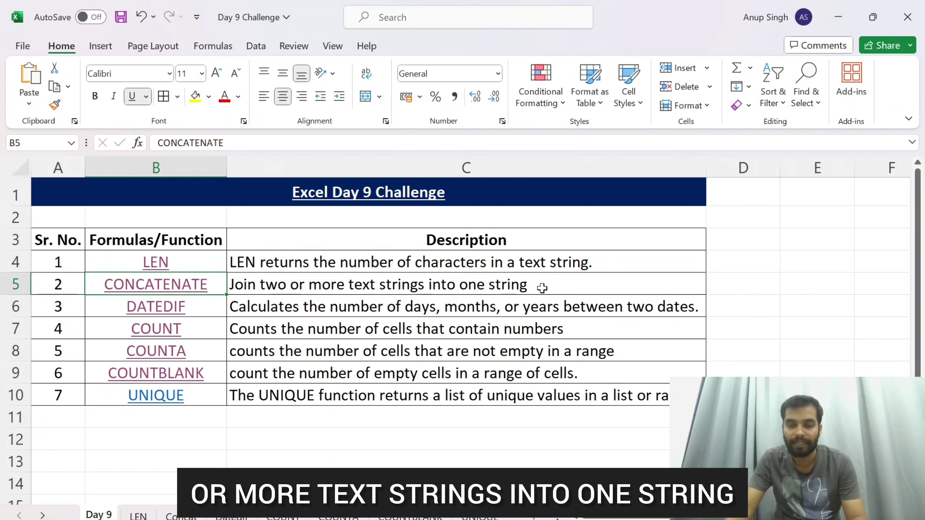
click(549, 286)
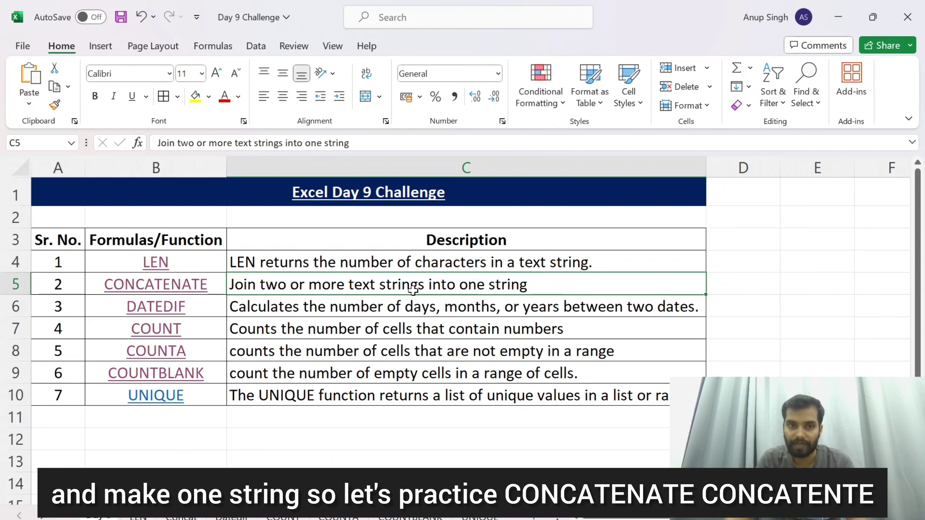
click(181, 290)
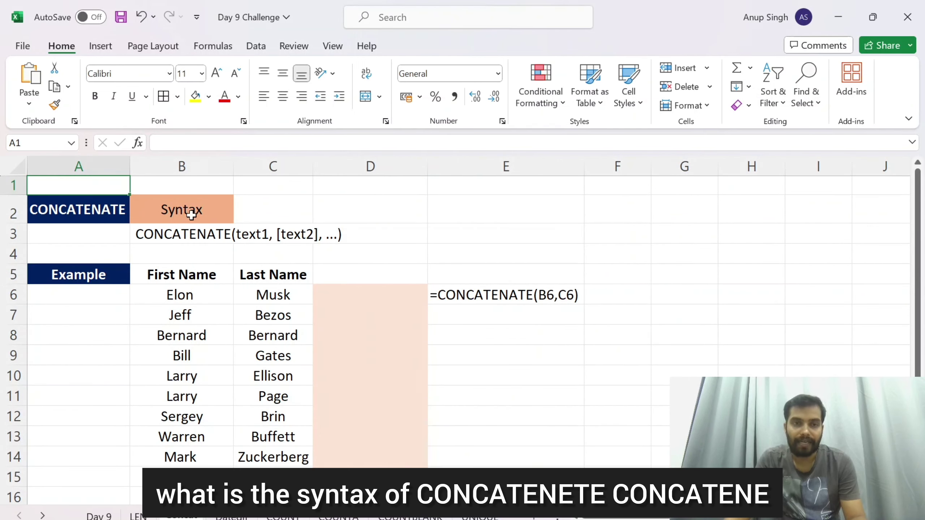
click(194, 236)
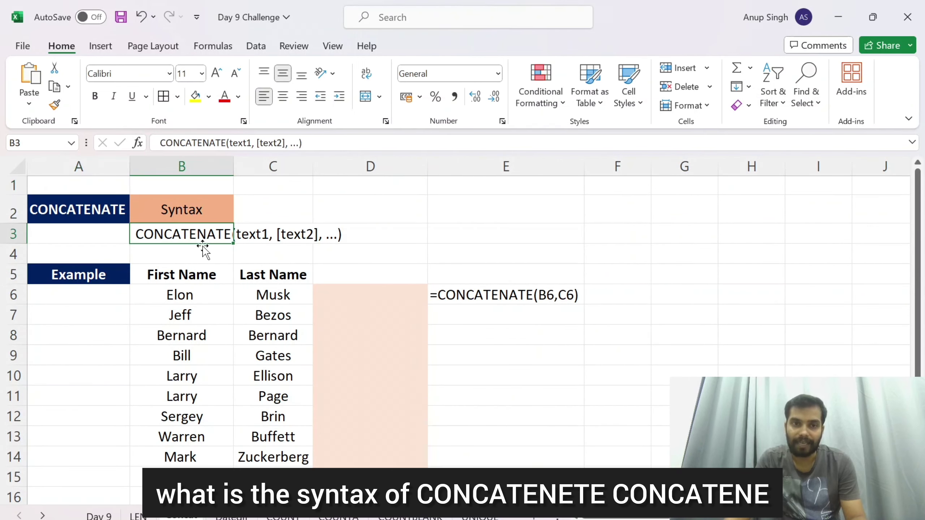
click(258, 234)
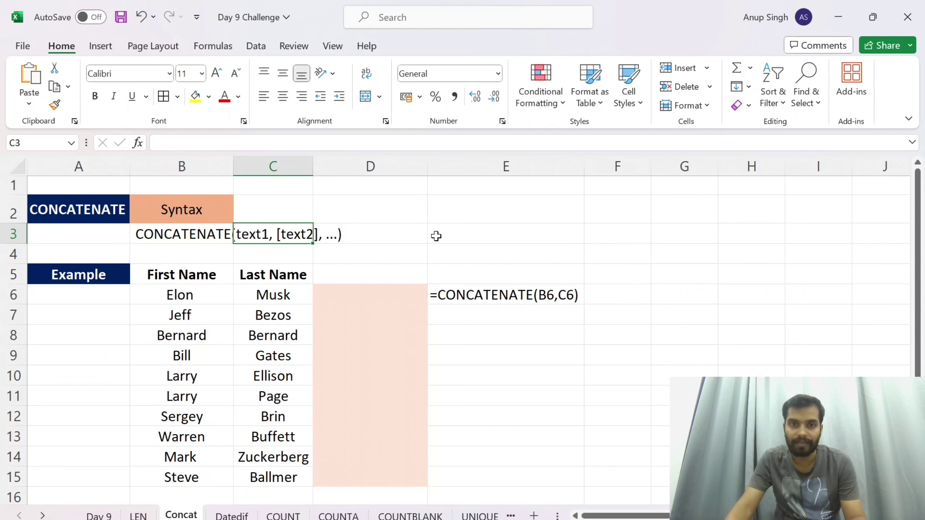
Enter =CONCATENATE(B6,C6) in D6 to join the row 6 first and last names.
click(352, 295)
text(=)
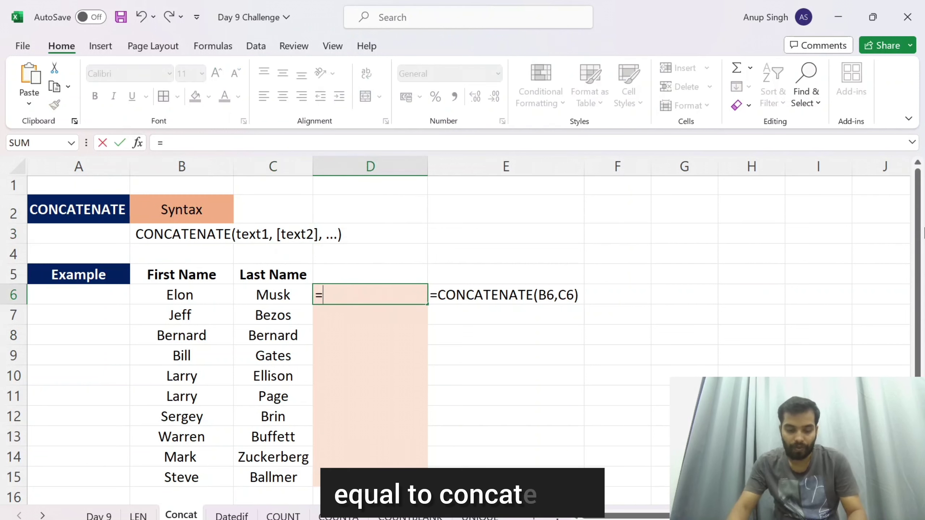
text(con)
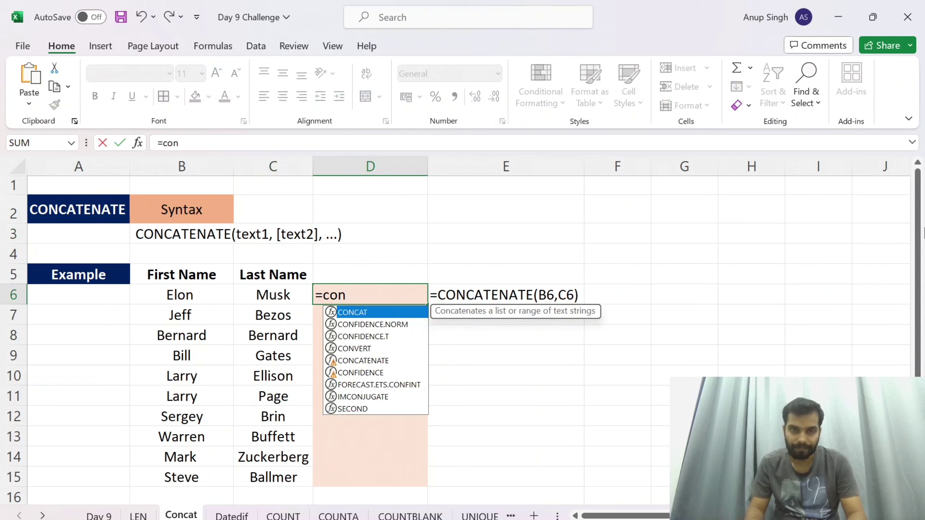
text(cat)
key(Down)
key(Tab)
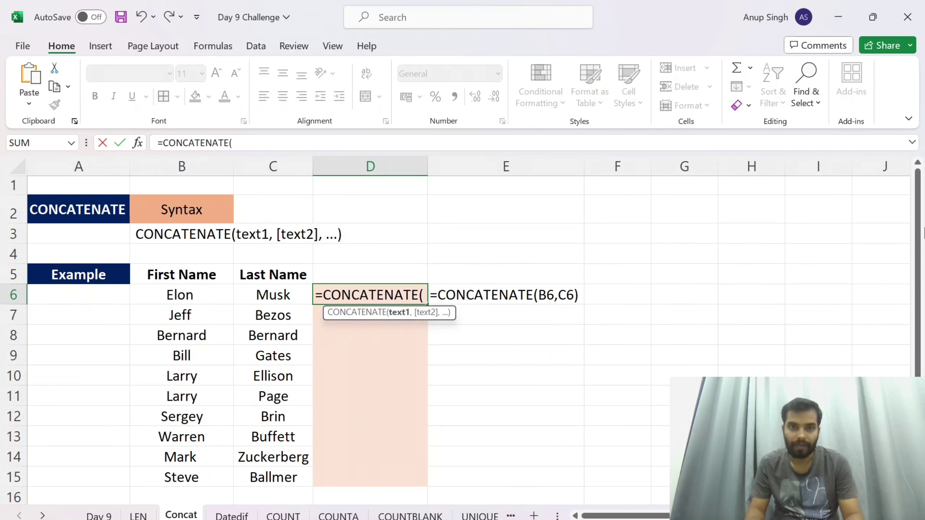
click(200, 300)
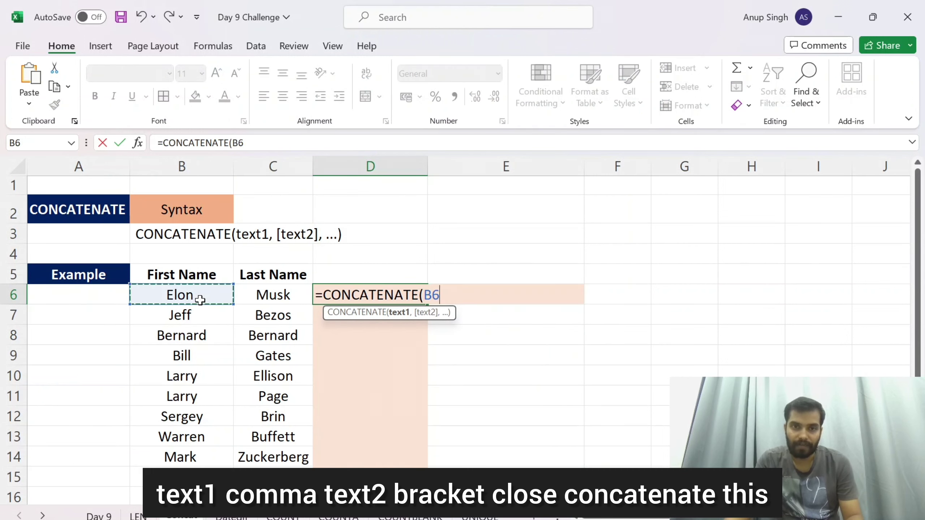
text(,)
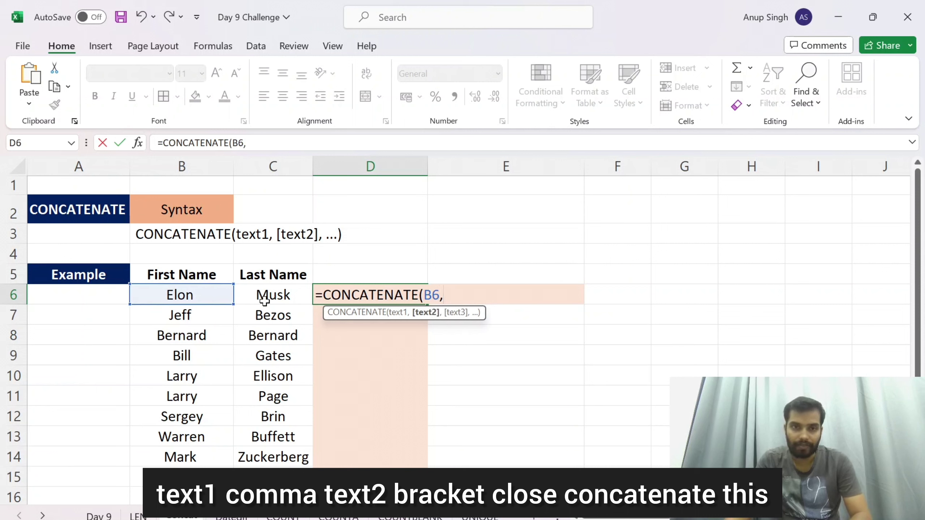
click(264, 301)
text())
key(Return)
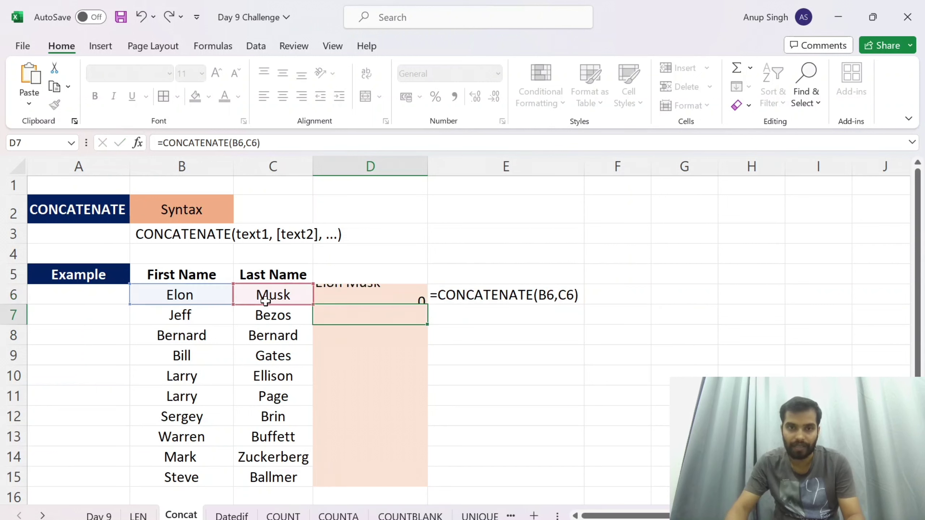
key(Up)
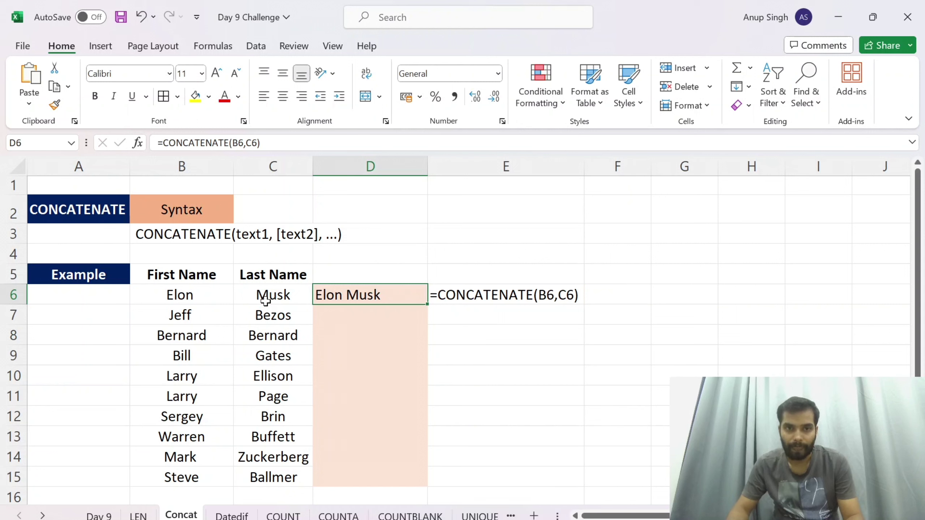
key(Up)
key(Up)
key(Down)
key(Down)
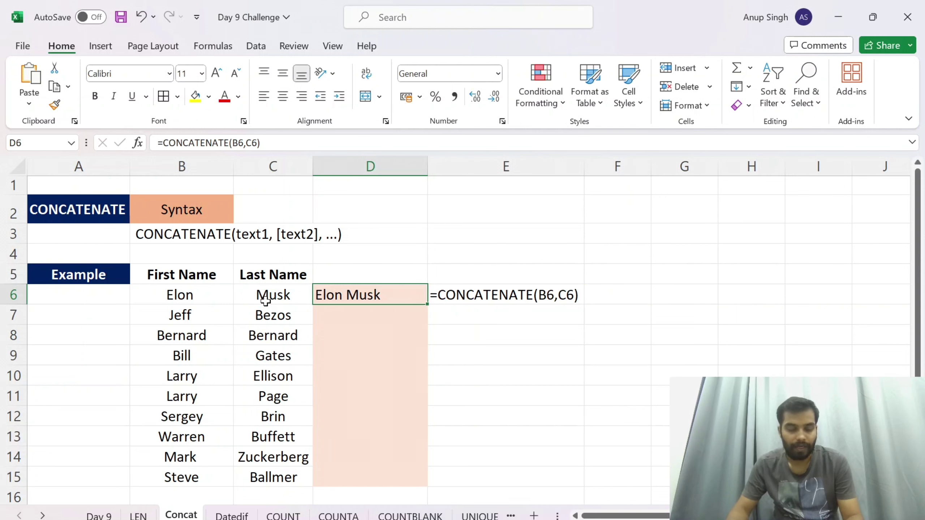
Enter a CONCATENATE formula in E3 joining two quoted name values, then check it.
key(Up)
key(Up)
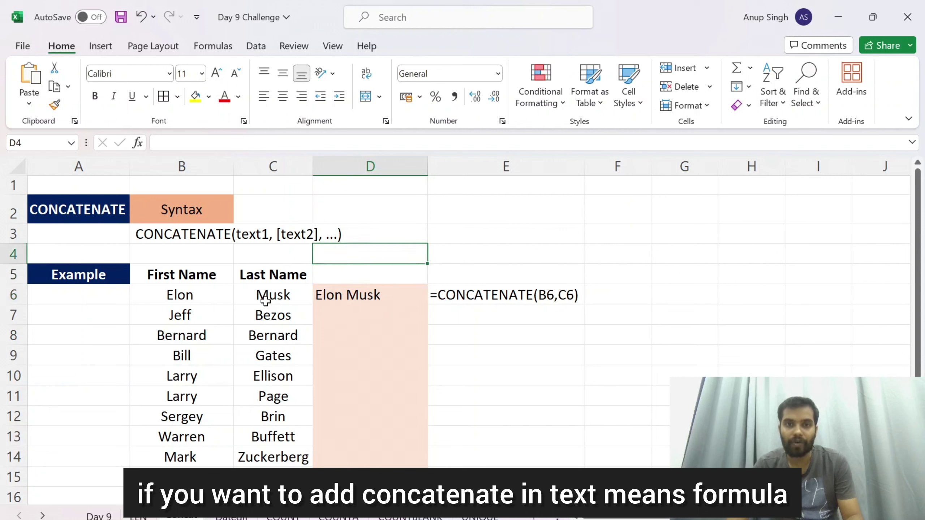
key(Up)
key(Down)
key(Right)
key(Up)
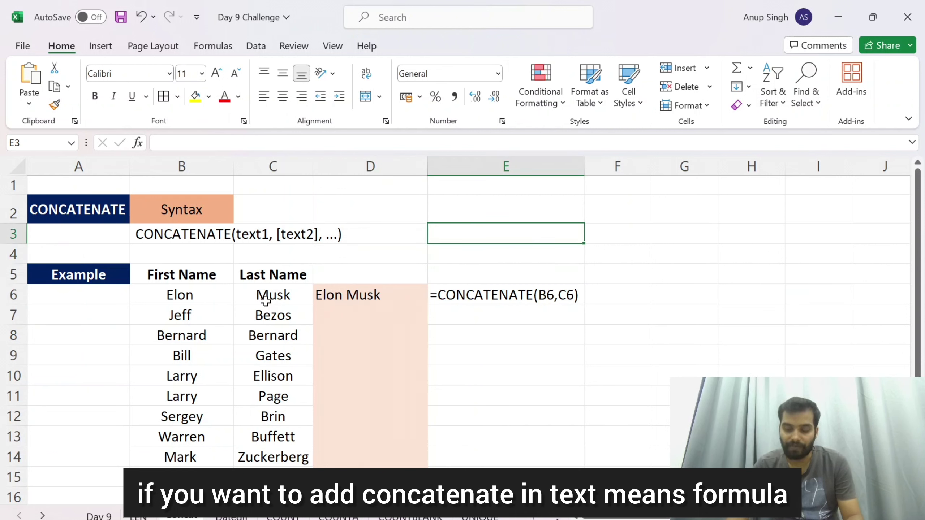
text(=con)
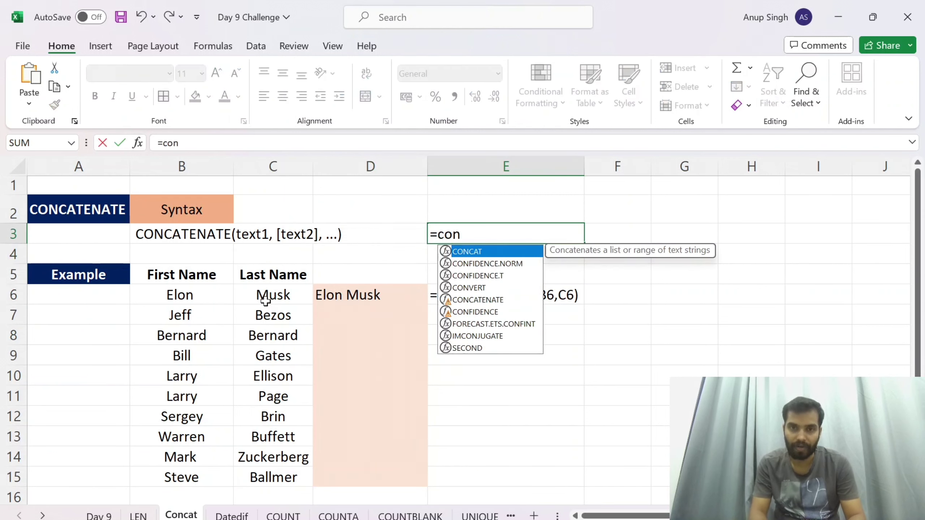
text(ca)
key(Down)
key(Tab)
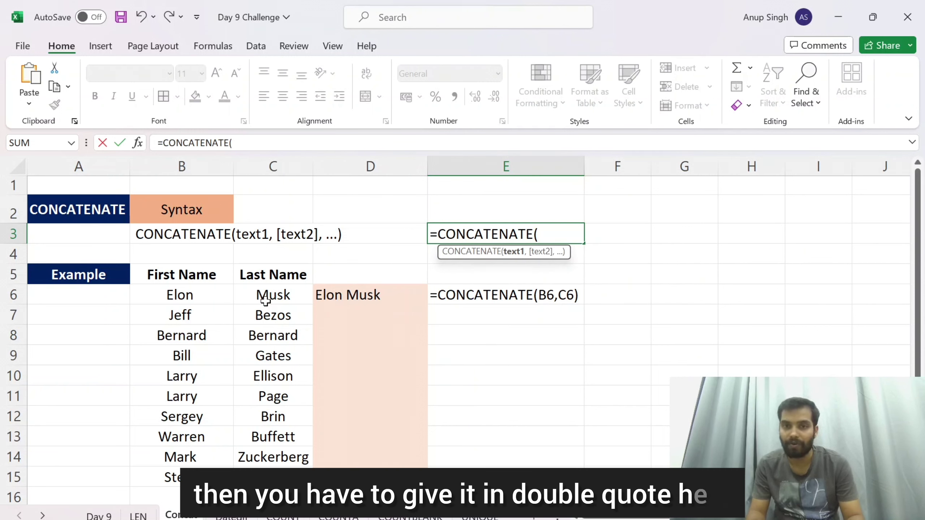
text("E)
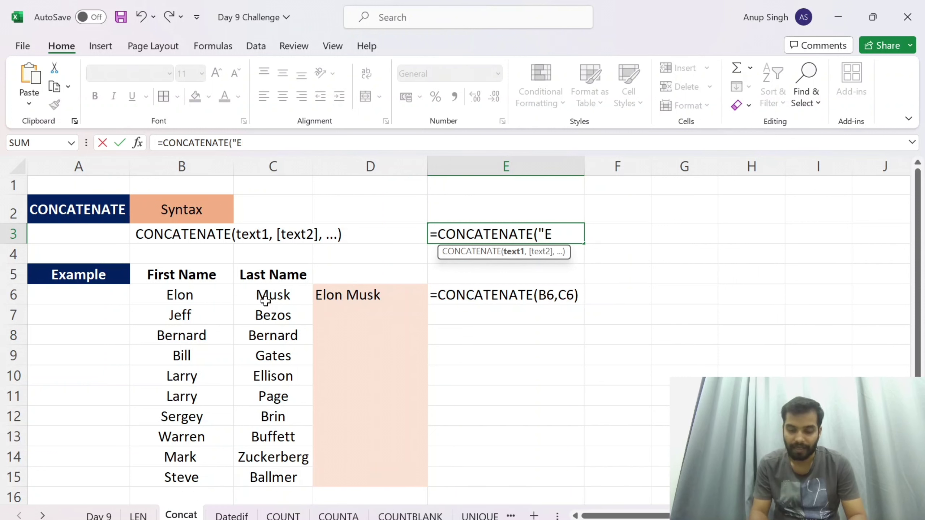
text(lon")
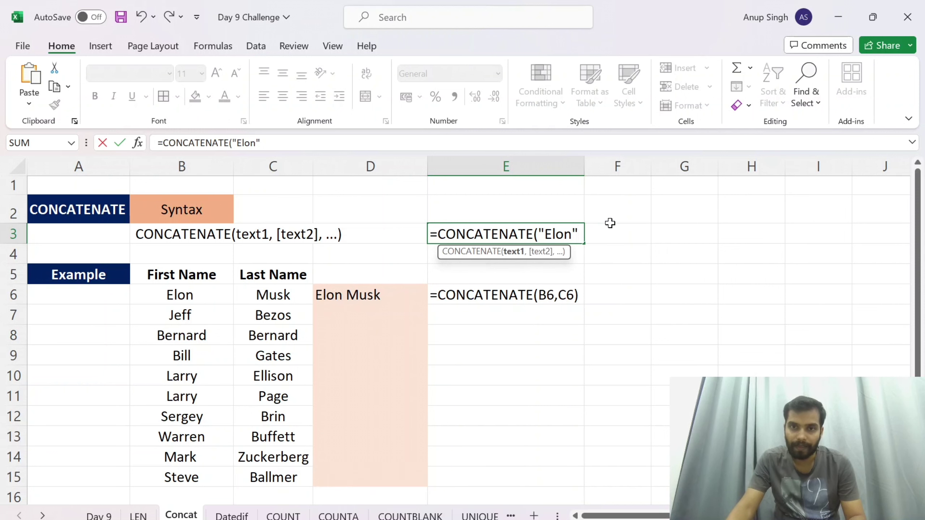
text(,"M)
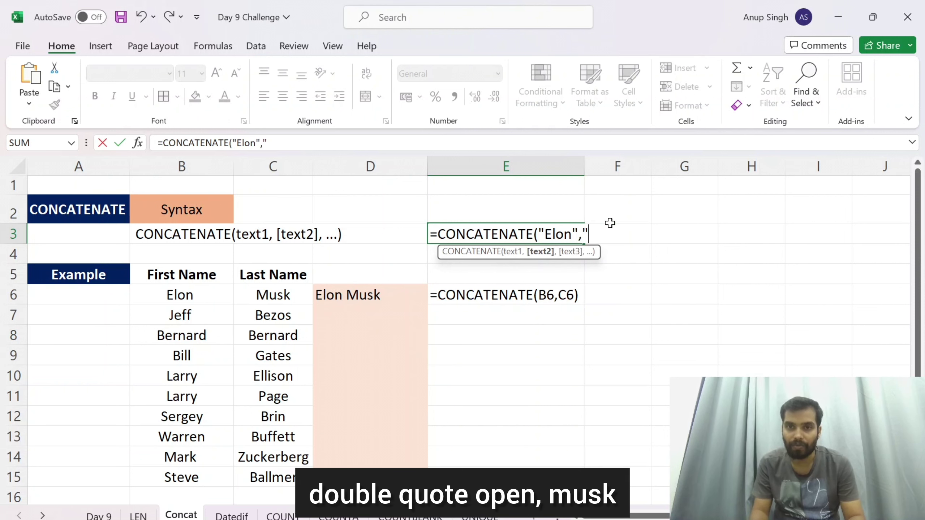
text(usk)
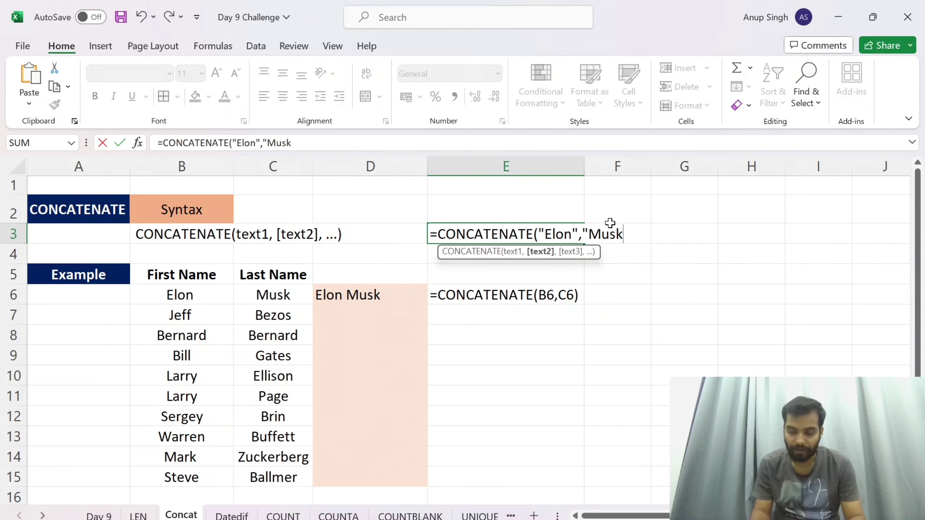
text("))
key(Return)
key(Up)
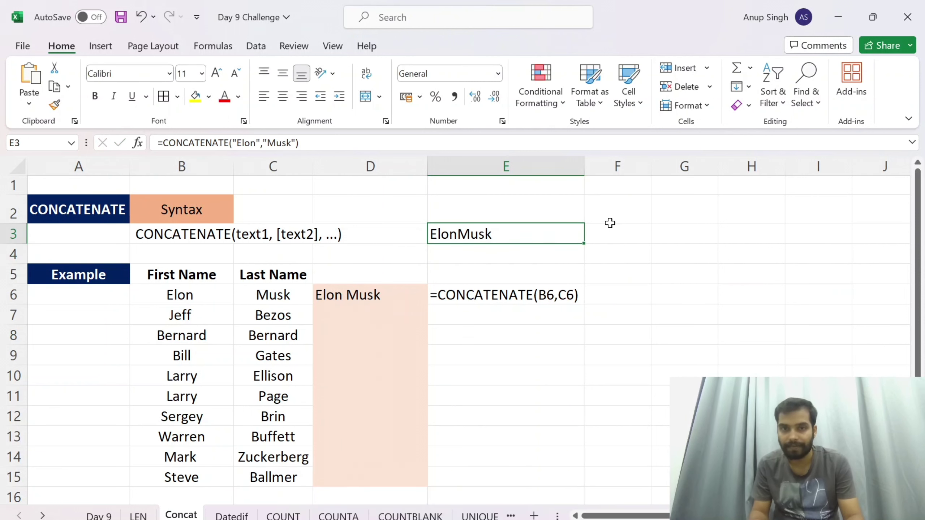
key(F2)
key(Escape)
Review the D6 result, then jump back to the Day 9 overview sheet with F5.
key(Down)
key(Down)
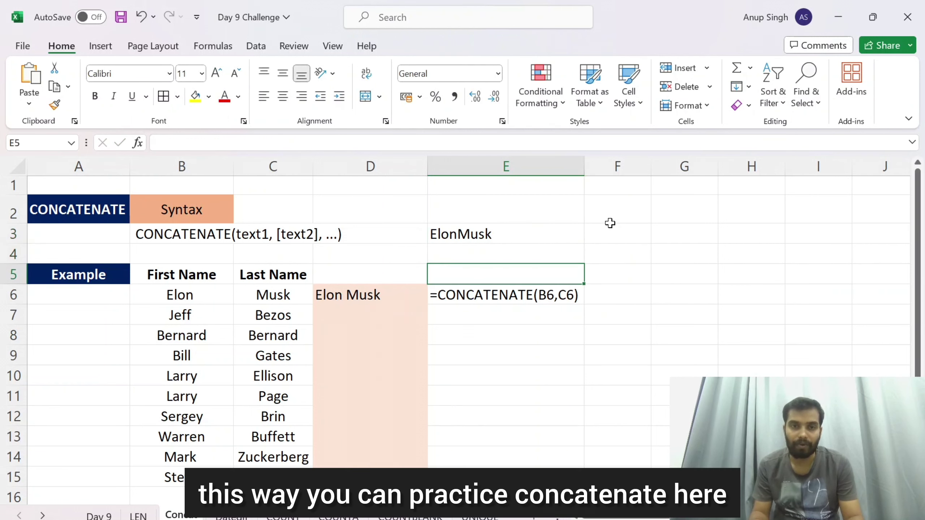
key(Down)
key(Left)
key(Left)
key(Right)
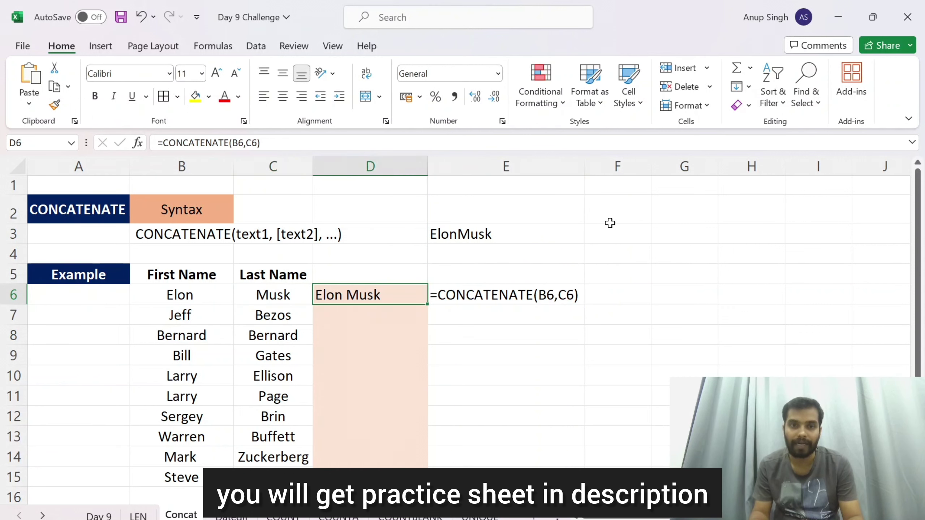
key(Down)
key(Down)
key(Down)
key(Down)
key(Down)
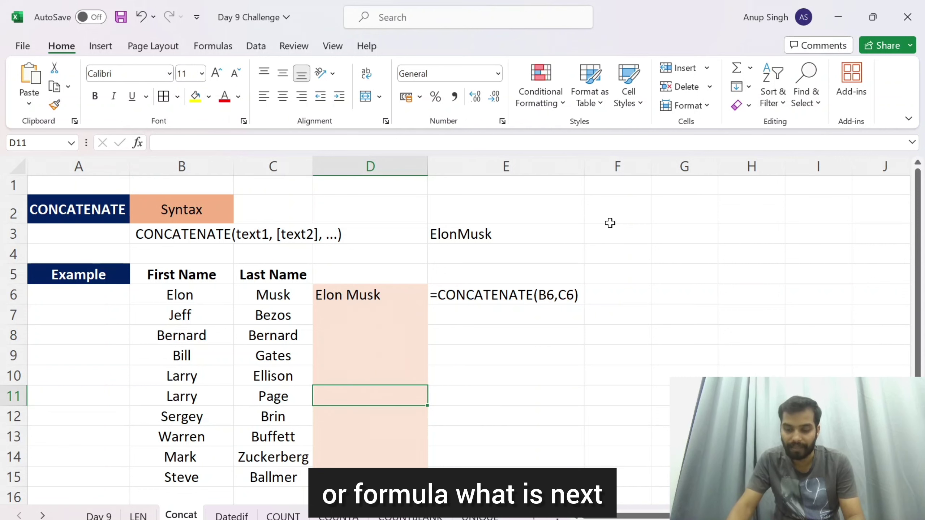
key(F5)
key(Return)
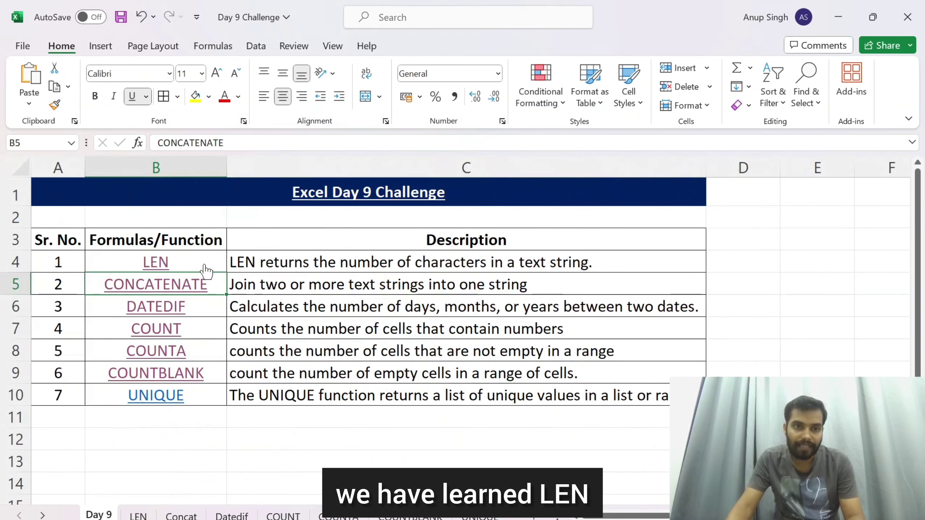
Point out the DATEDIF and COUNT descriptions, then follow the DATEDIF link to its sheet.
click(187, 308)
click(285, 318)
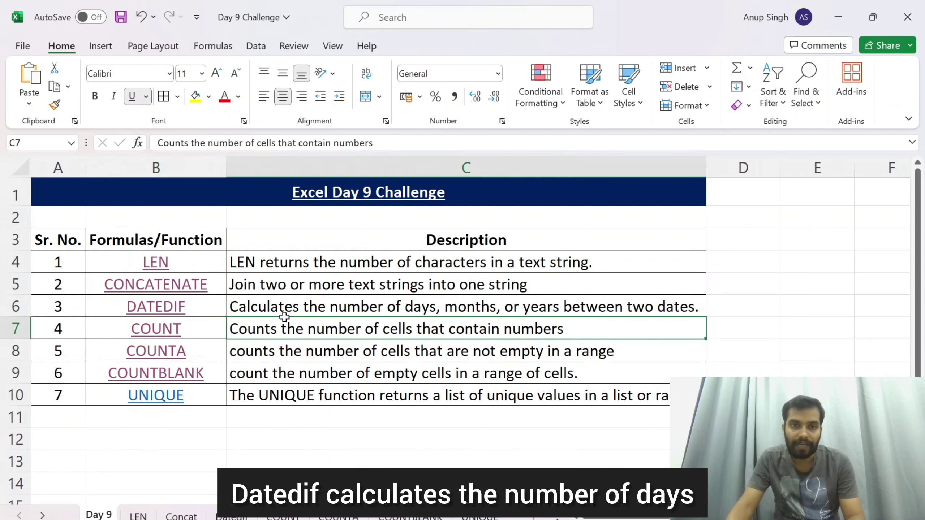
click(296, 312)
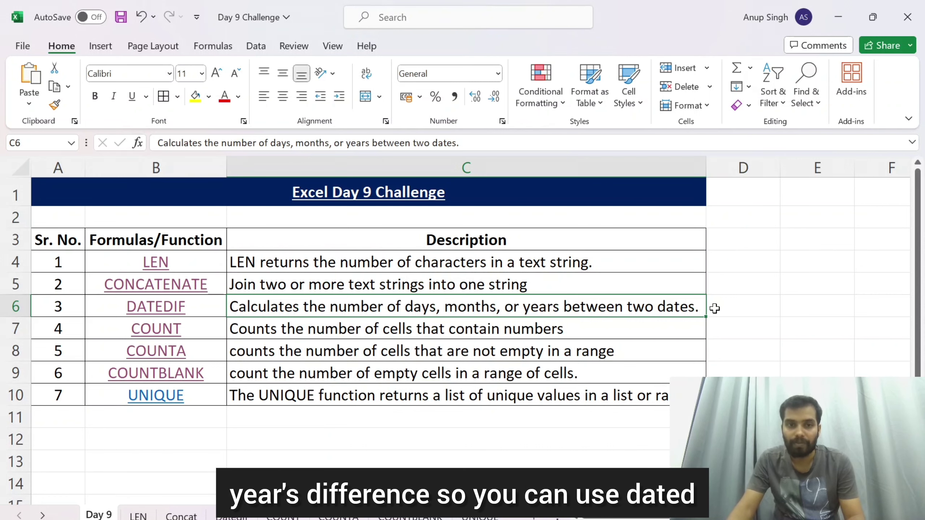
click(162, 309)
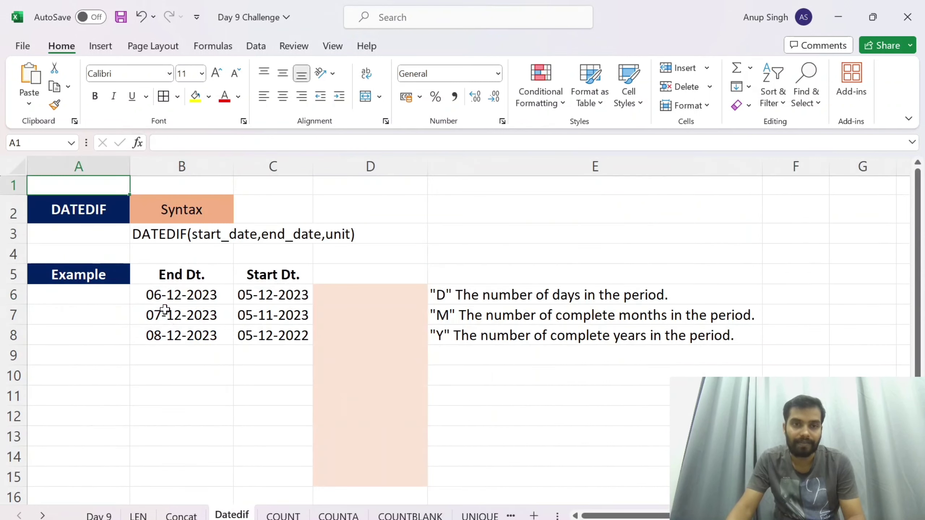
Review the DATEDIF syntax, result column and the D, M and Y unit explanations.
click(214, 213)
click(215, 240)
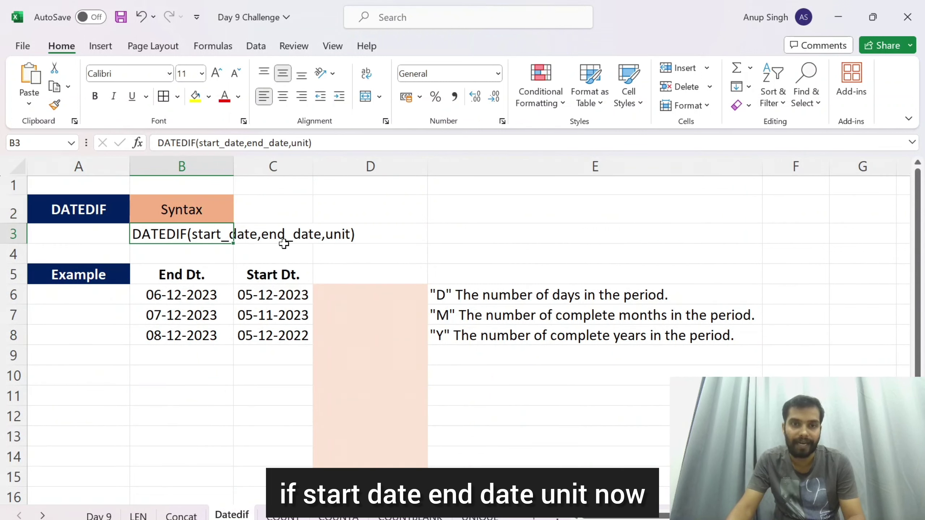
click(333, 236)
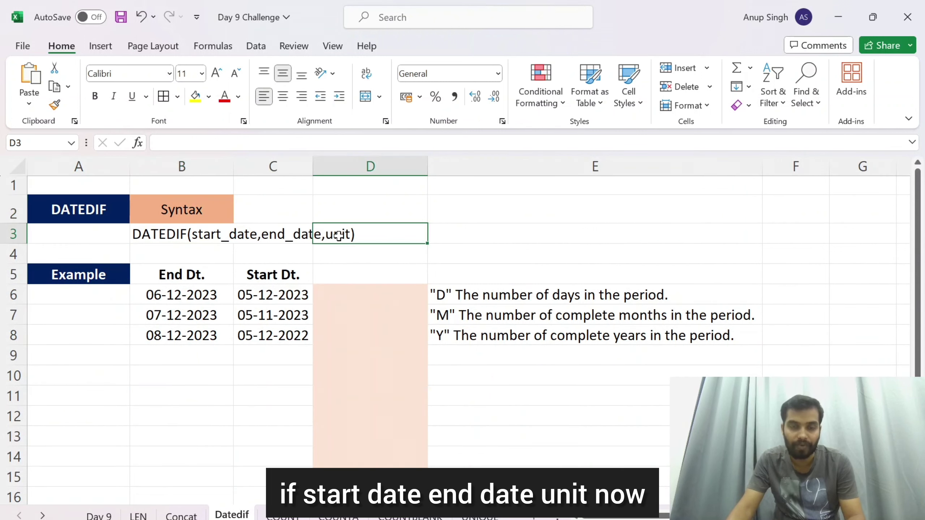
click(454, 301)
click(439, 310)
click(435, 342)
click(445, 308)
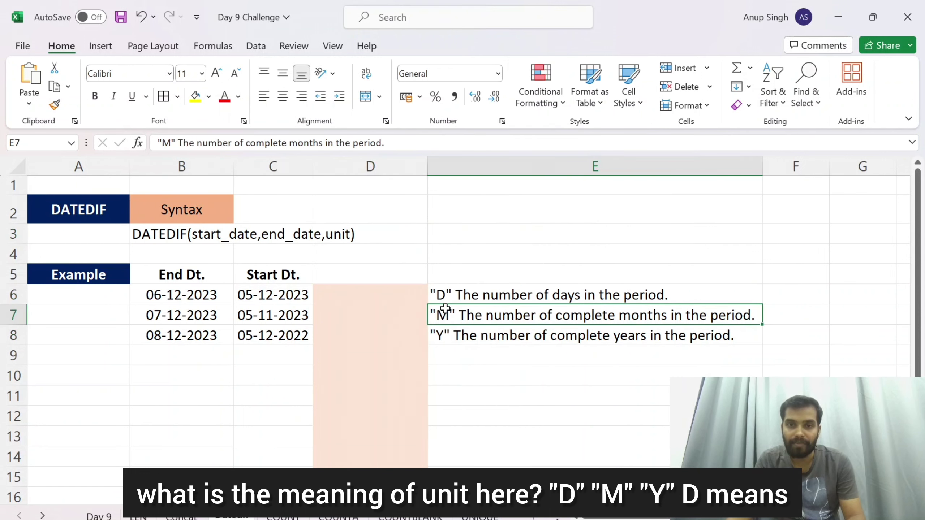
click(592, 297)
click(590, 316)
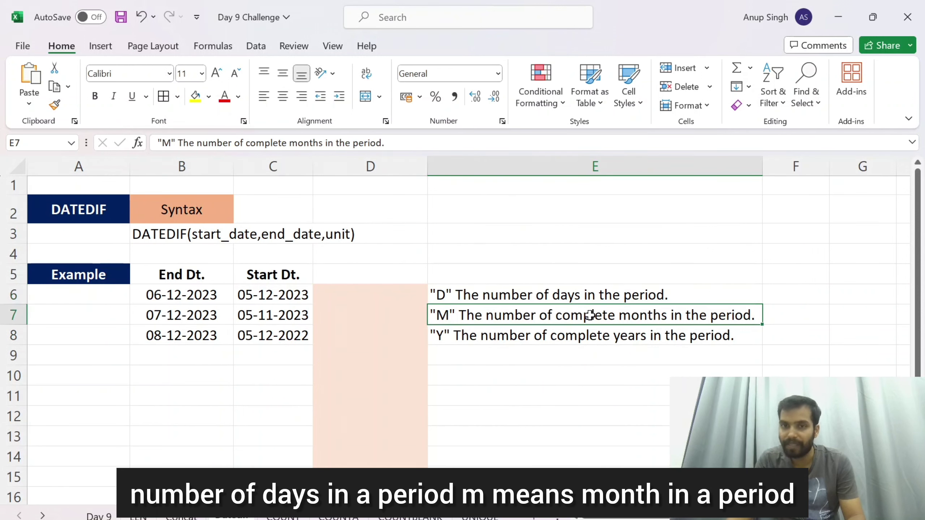
click(590, 335)
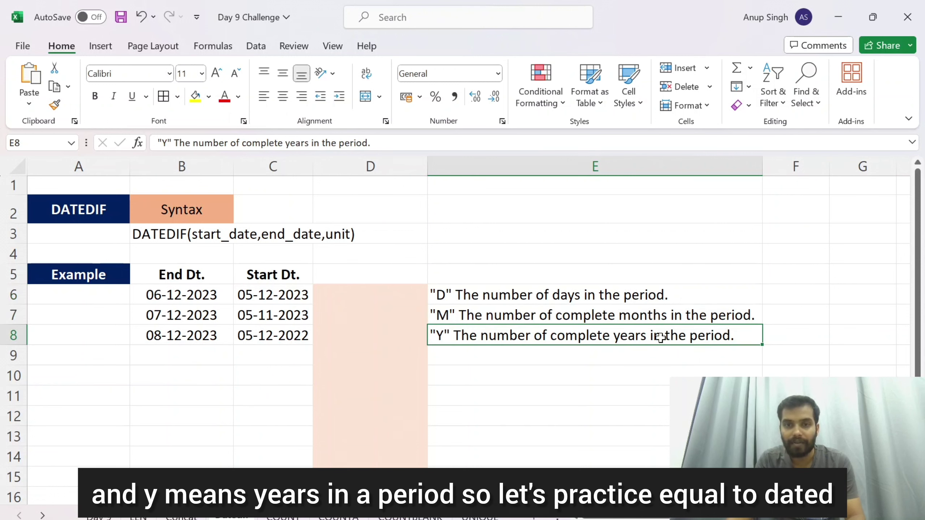
Type =datedif alone in D6 to show the #NAME? error, then reopen it.
click(334, 298)
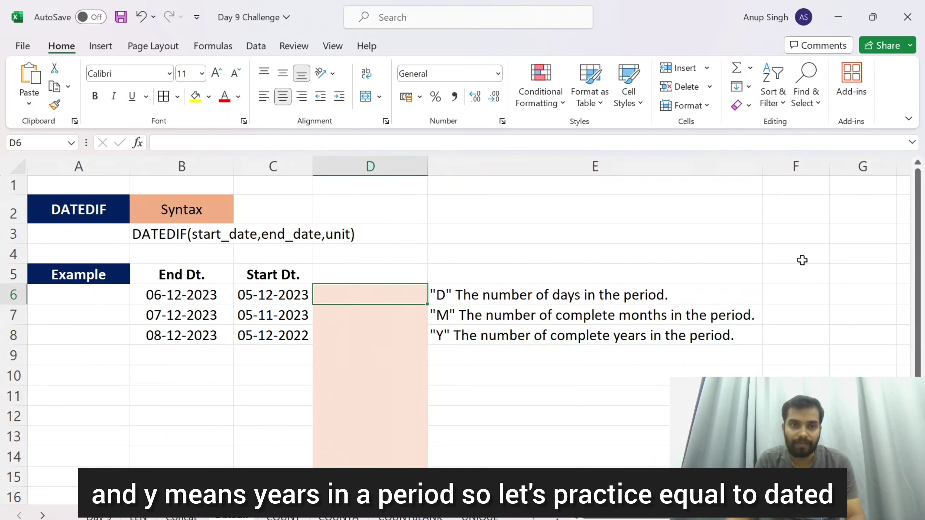
text(=date)
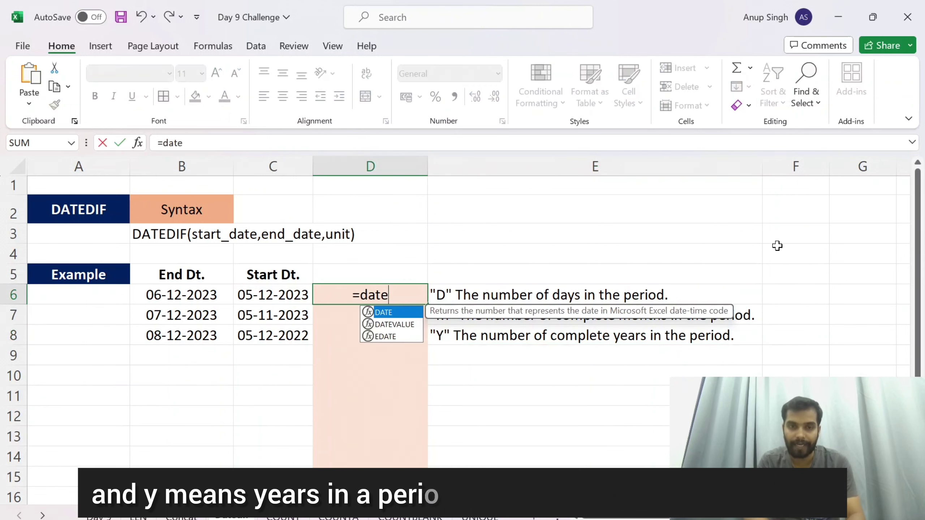
text(dif)
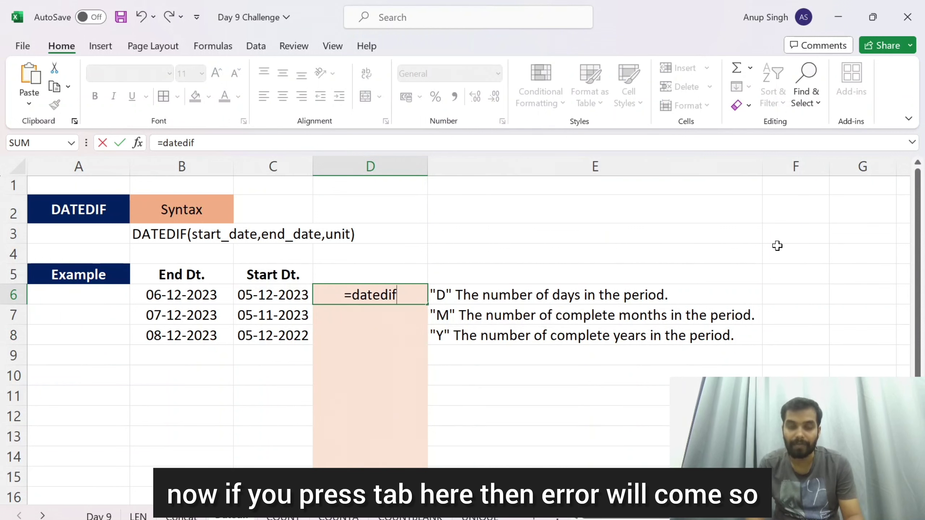
key(Tab)
key(shift+Tab)
key(F2)
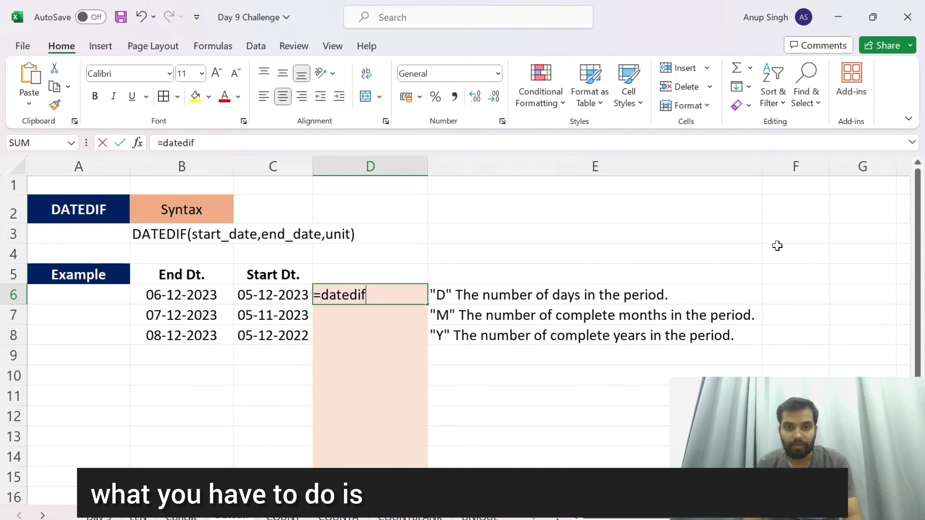
Build =DATEDIF(C6,B6,"D" in D6 from row 6's start and end dates.
text(()
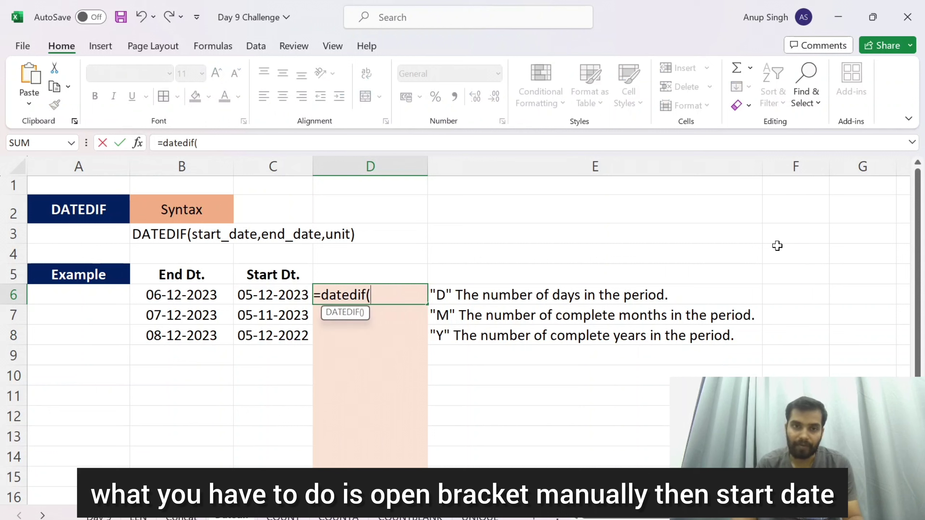
click(302, 297)
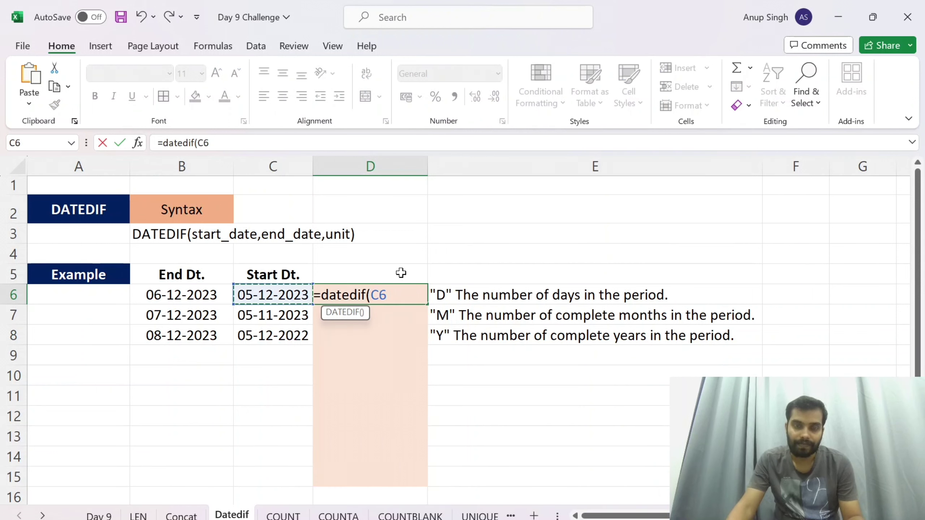
text(,)
click(151, 299)
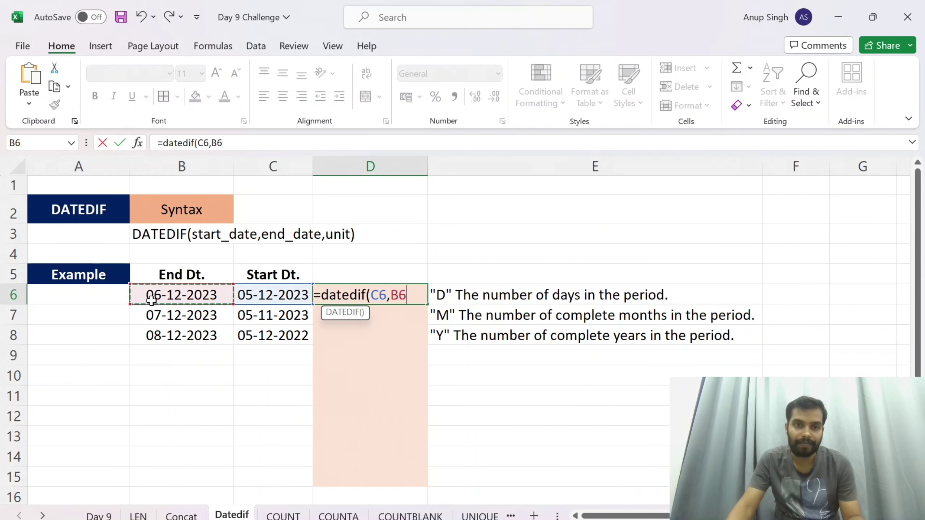
text())
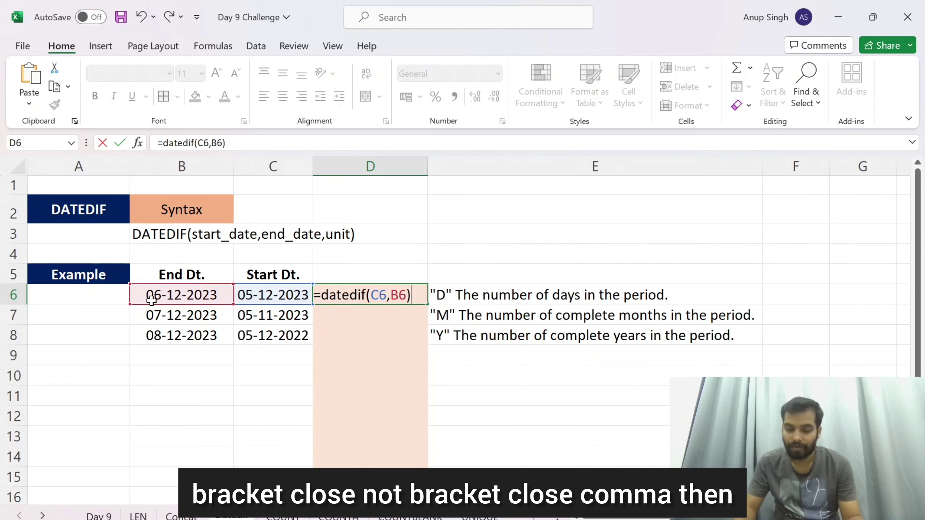
key(BackSpace)
text(,)
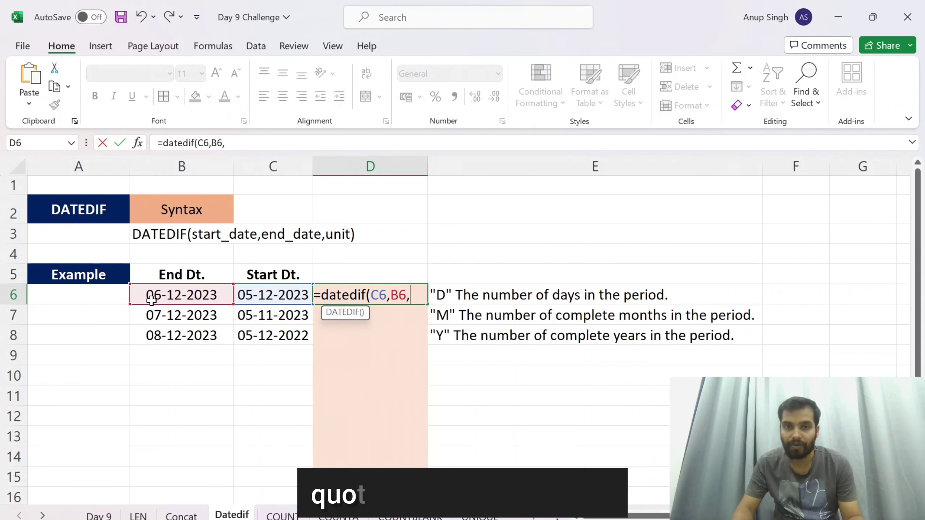
text("D)
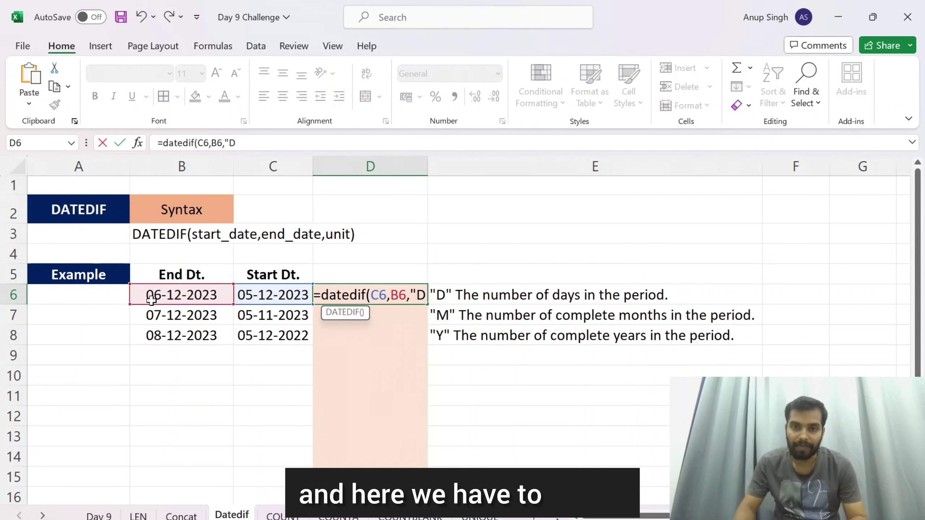
text(")
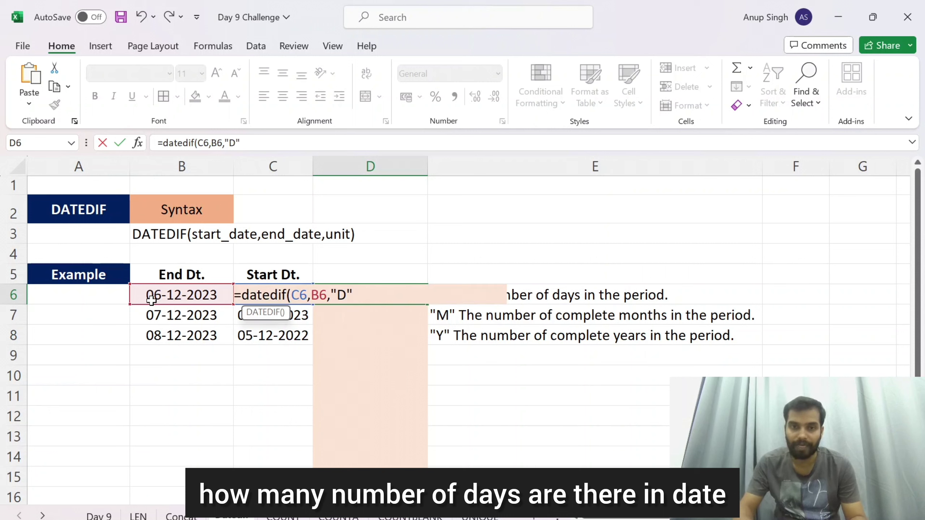
text())
Commit the day-difference formula in D6, giving 1, and compare its two dates.
key(Return)
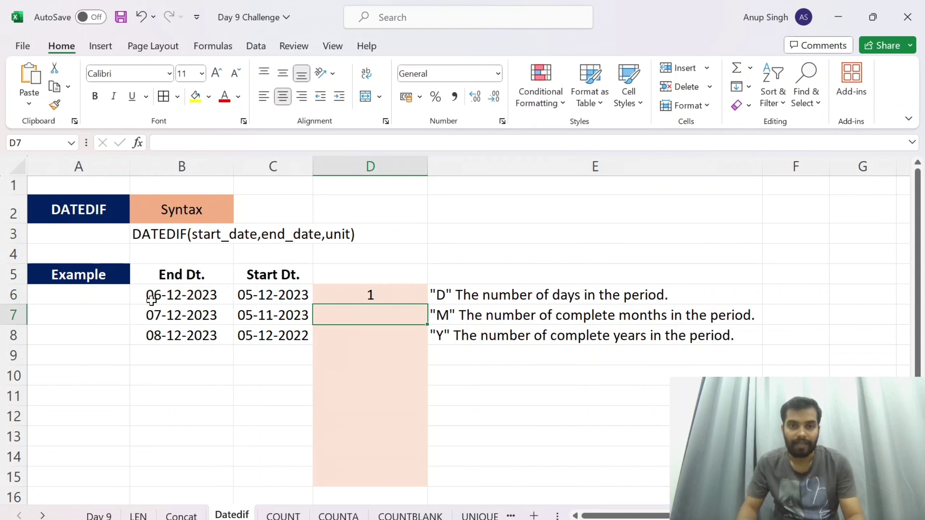
key(Up)
key(Left)
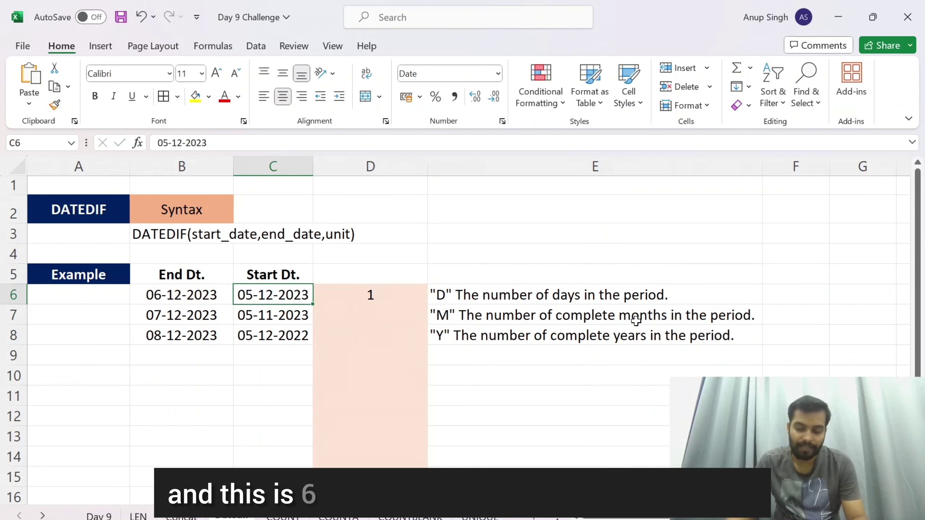
key(Left)
key(Right)
key(Left)
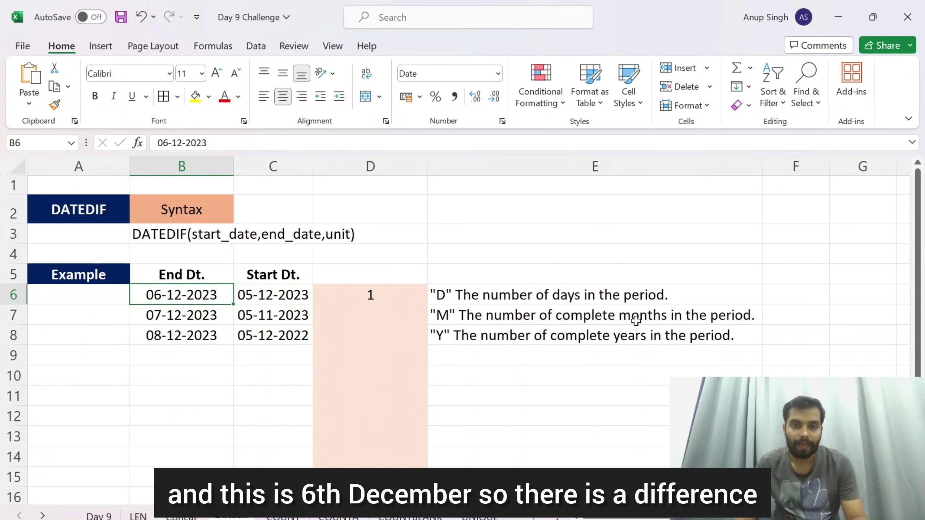
key(Right)
key(Right)
Enter =DATEDIF(C7,B7,"M") in D7 to count 1 complete month between row 7's dates.
key(Down)
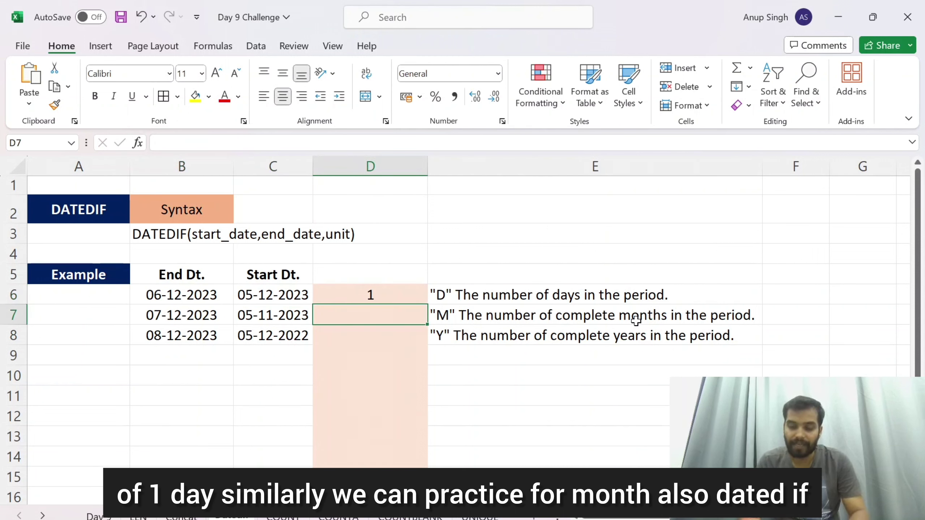
text(=dated)
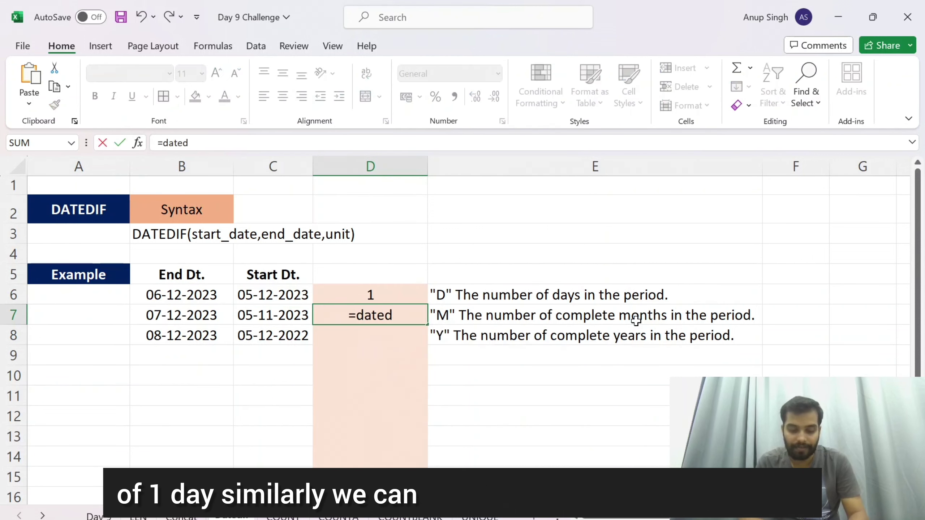
text(if()
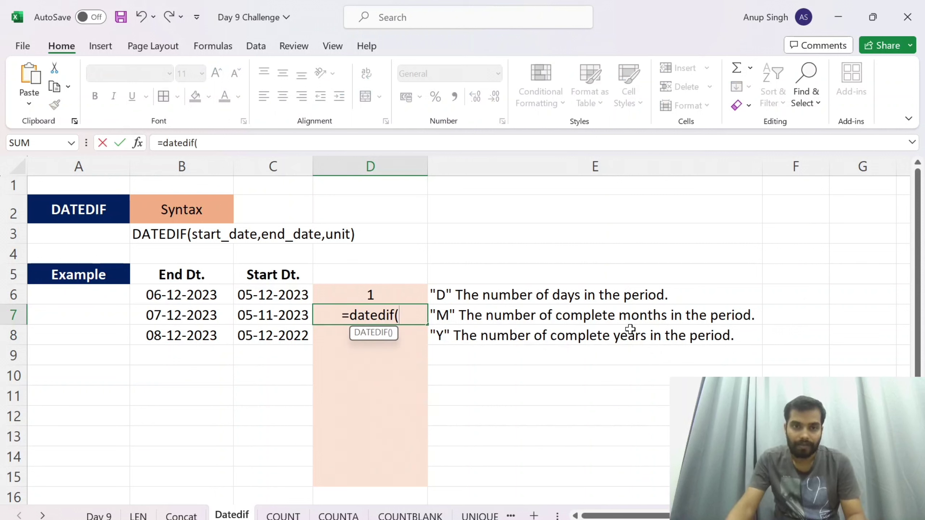
click(298, 315)
text(,)
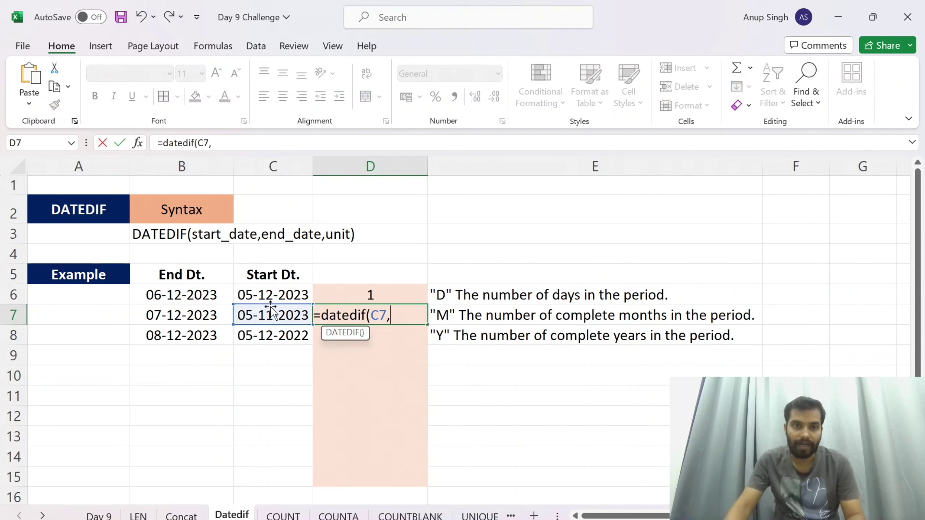
click(170, 323)
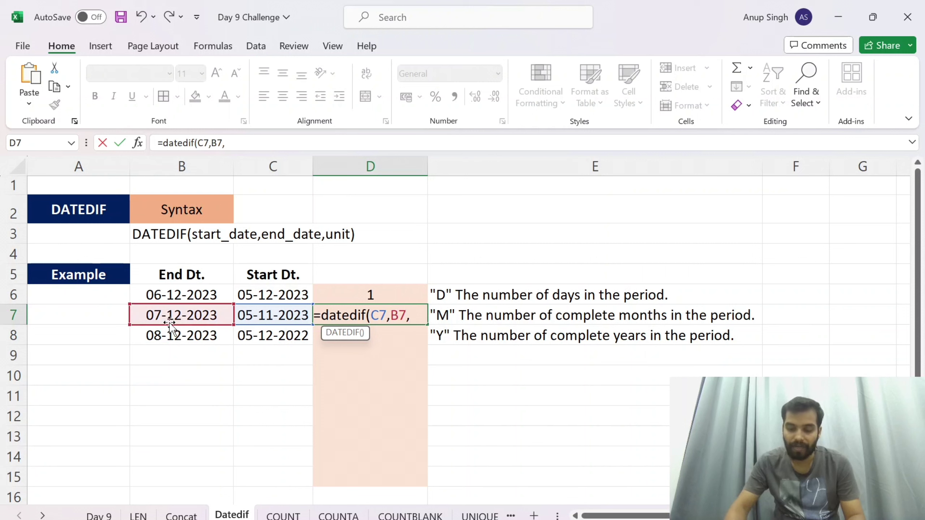
text(")
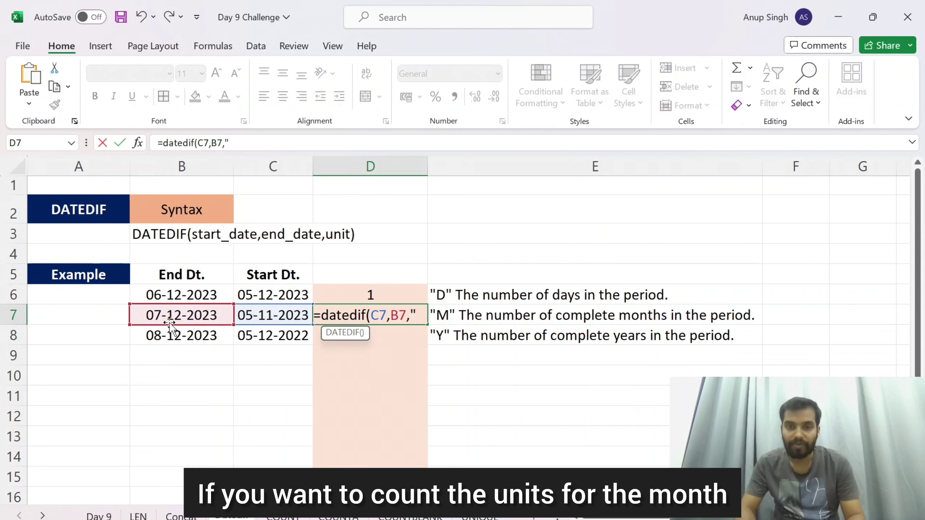
text(M)
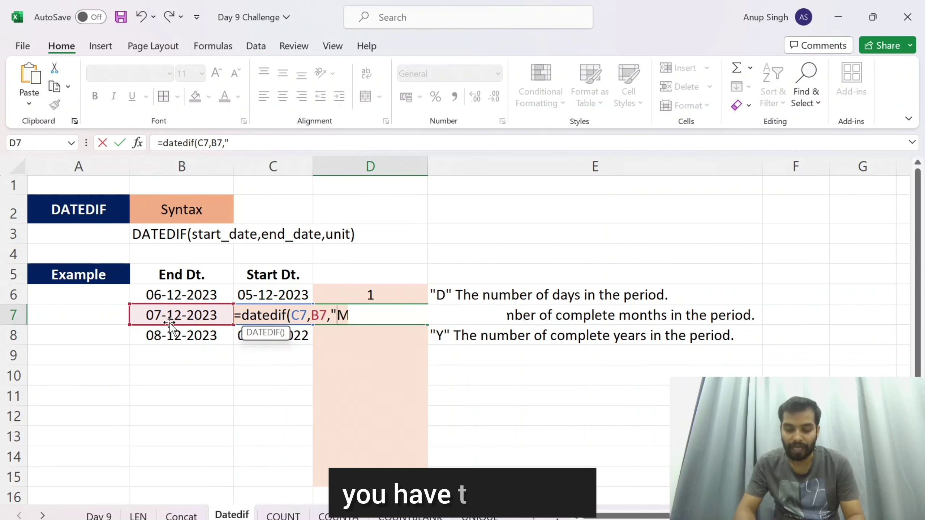
text("))
key(Return)
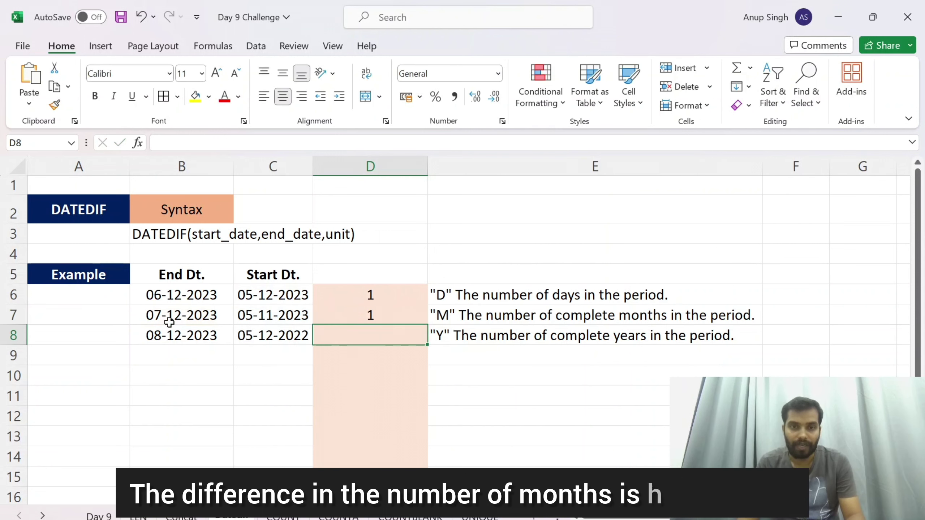
key(Up)
key(Left)
key(Left)
key(Right)
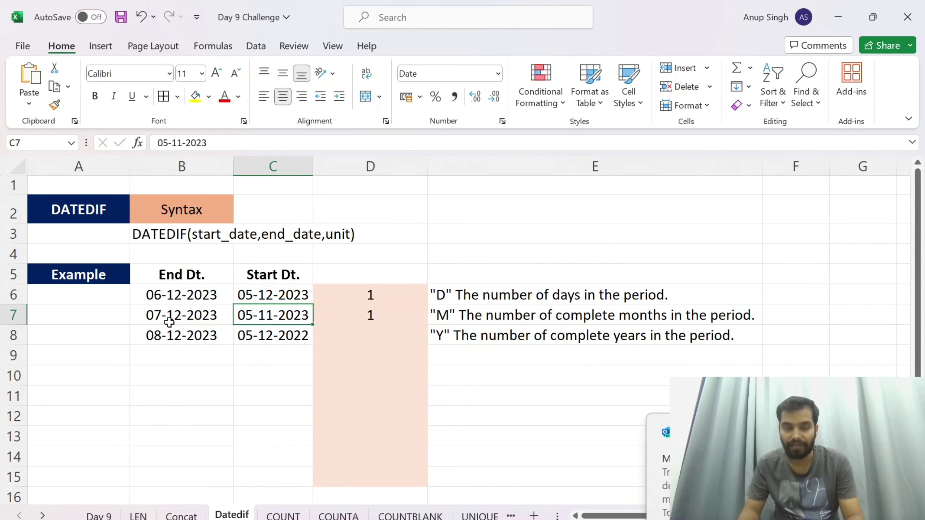
key(Left)
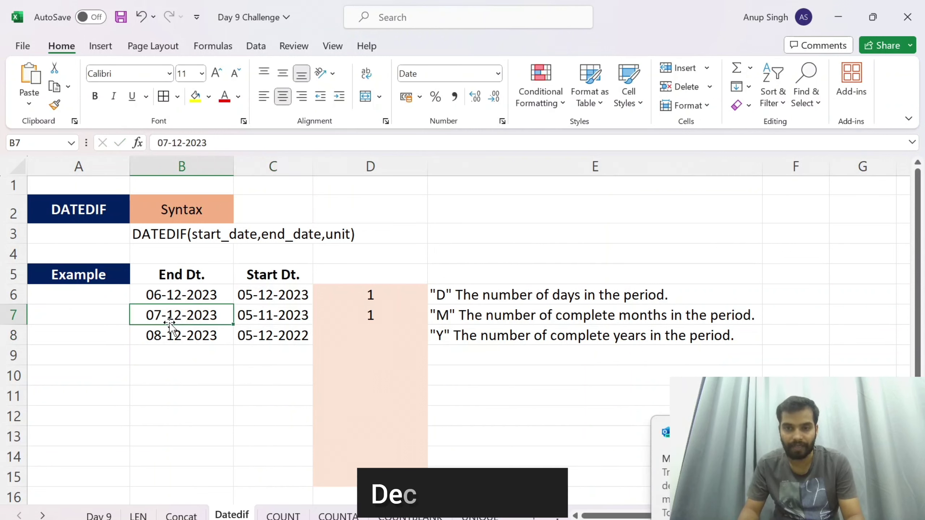
key(Right)
key(Right)
key(Down)
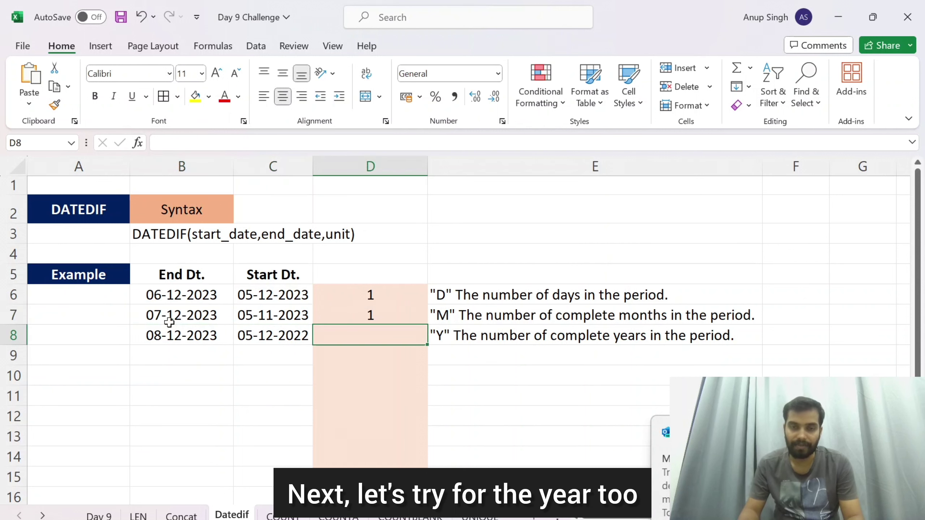
Fill the month formula into D8 and change its unit to "Y" for complete years.
key(ctrl+d)
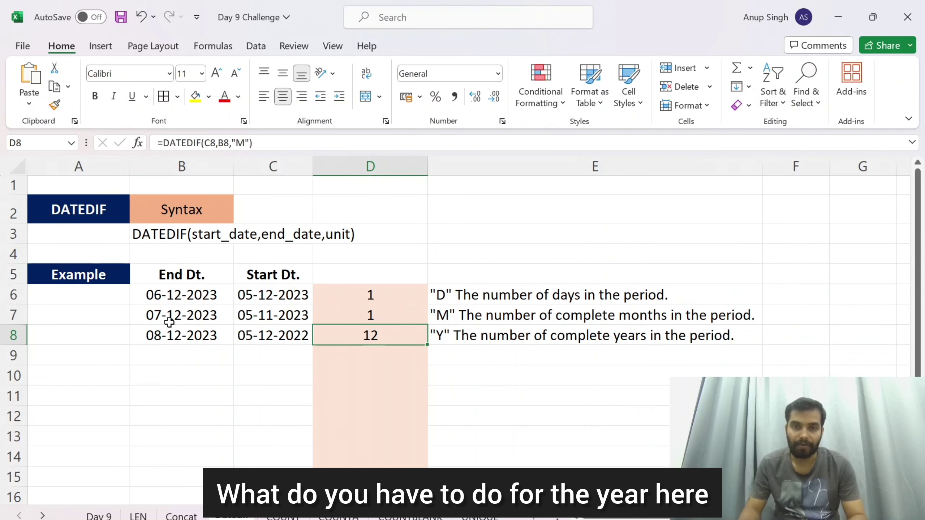
key(F2)
key(Left)
key(Left)
key(shift+Left)
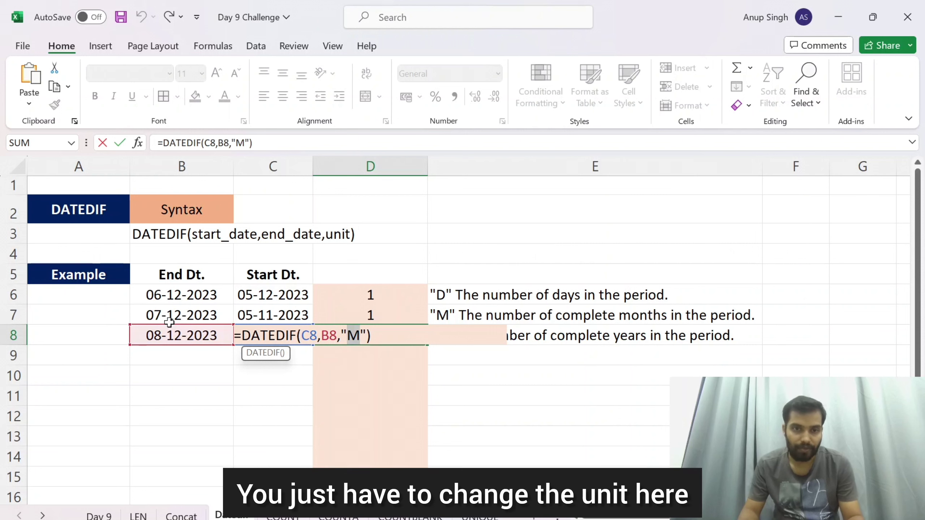
text(Y)
key(ctrl+Return)
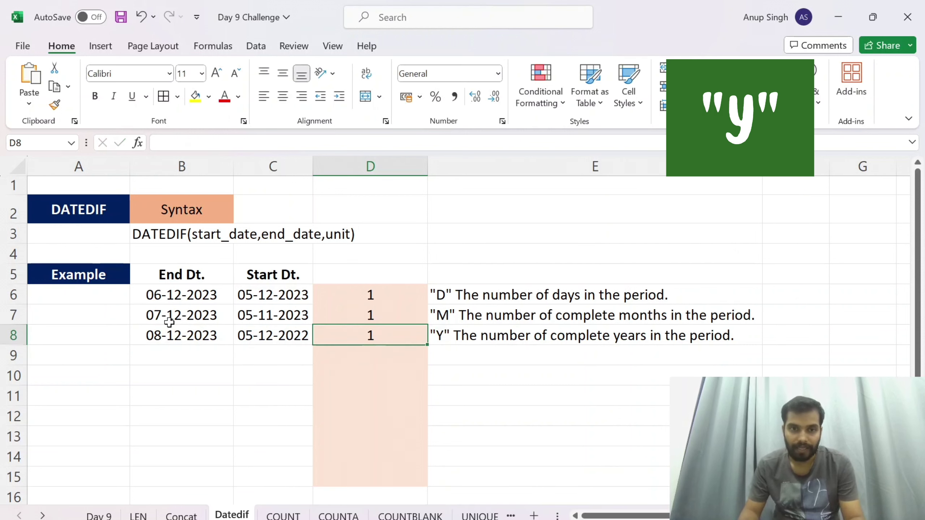
Check row 8's dates, select results D6:D8, and jump back to the Day 9 sheet.
key(Left)
key(Left)
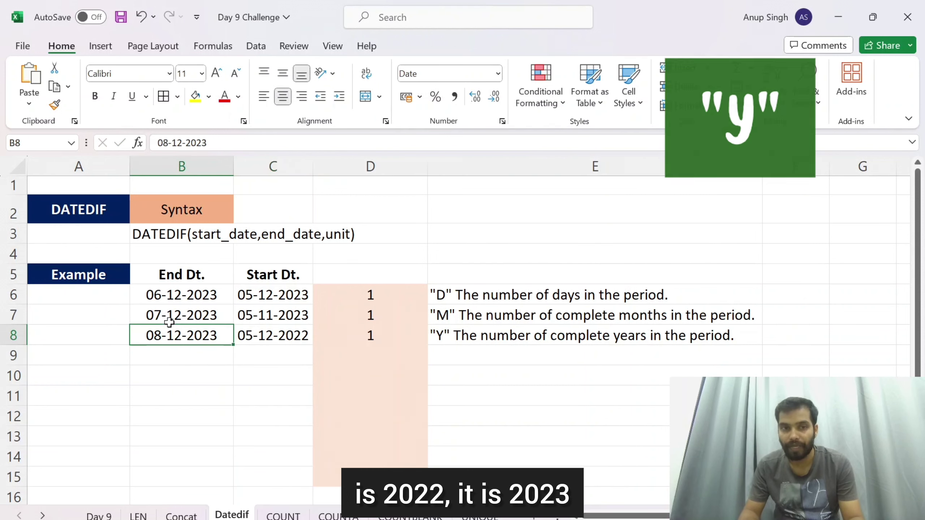
key(Right)
key(Right)
key(Up)
key(Up)
key(shift+Down)
key(shift+Down)
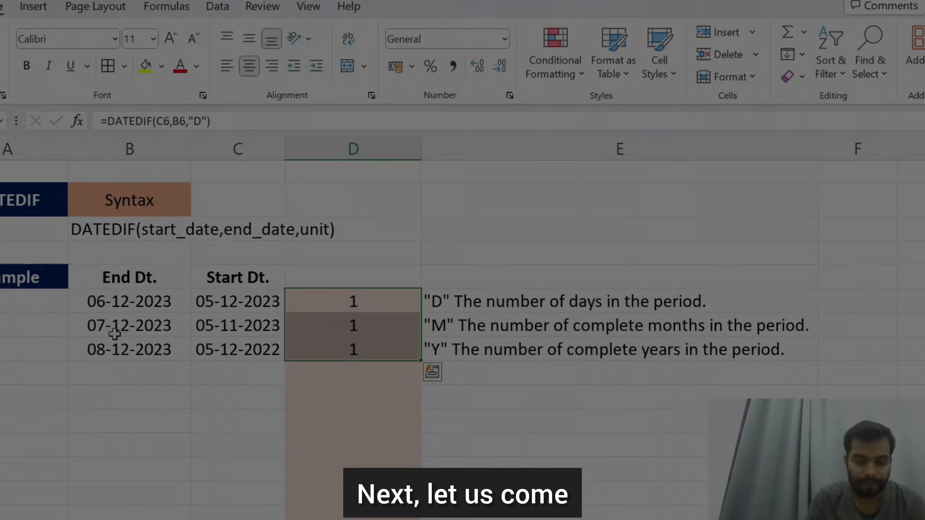
key(ctrl+g)
key(Return)
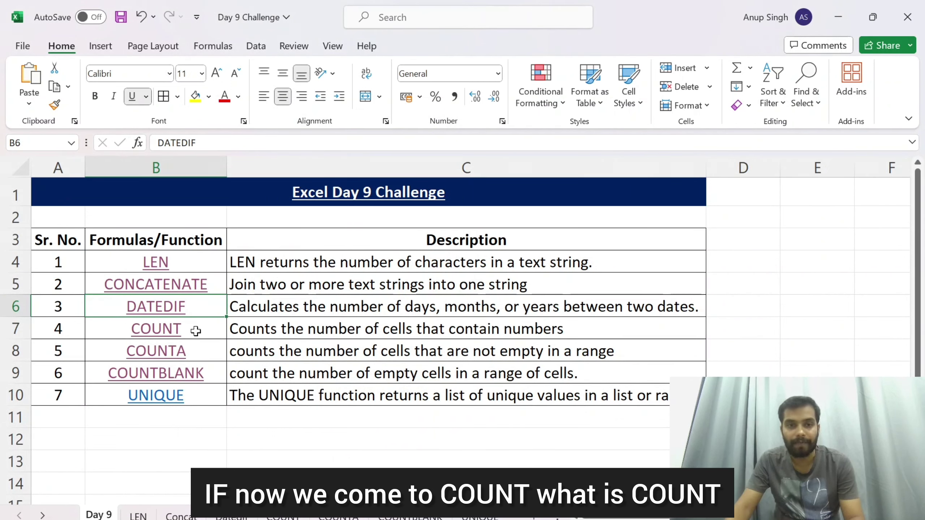
Open the COUNT sheet from the Day 9 list, review its syntax, and begin =count in D6.
click(264, 332)
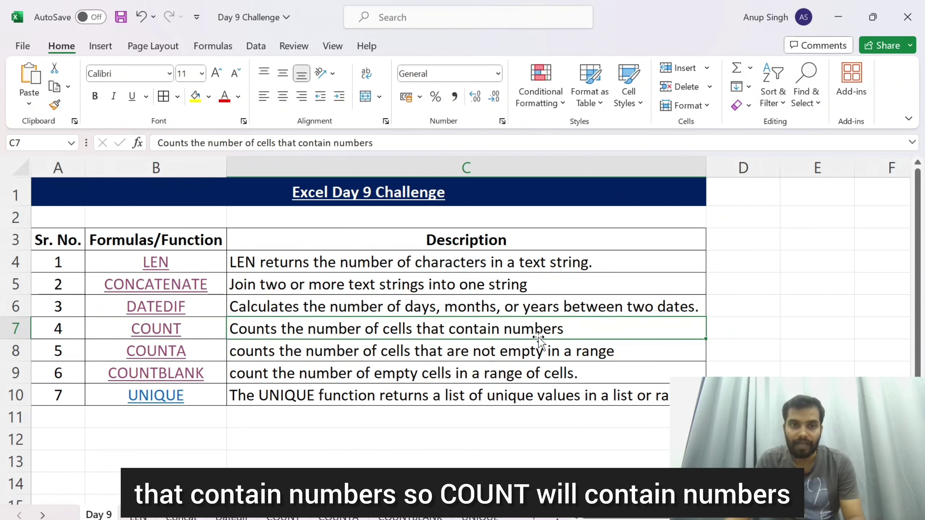
click(166, 340)
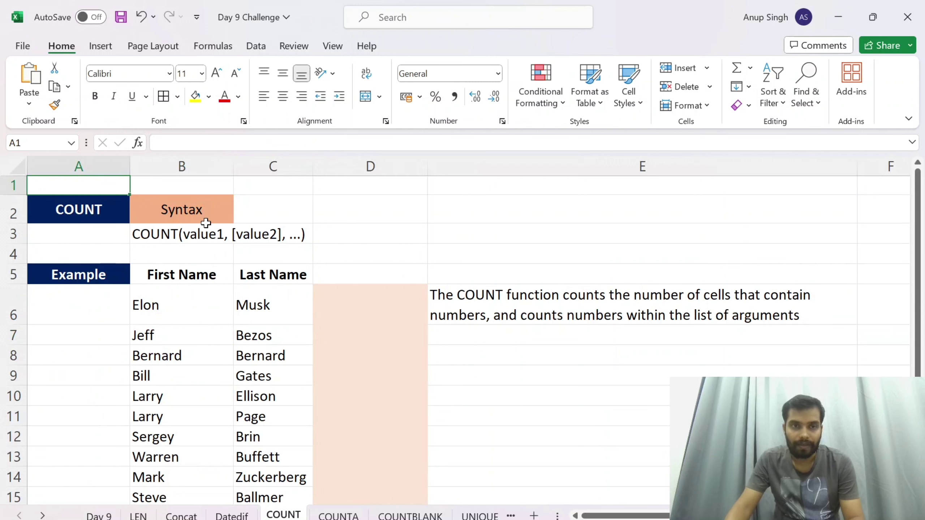
click(205, 220)
click(226, 237)
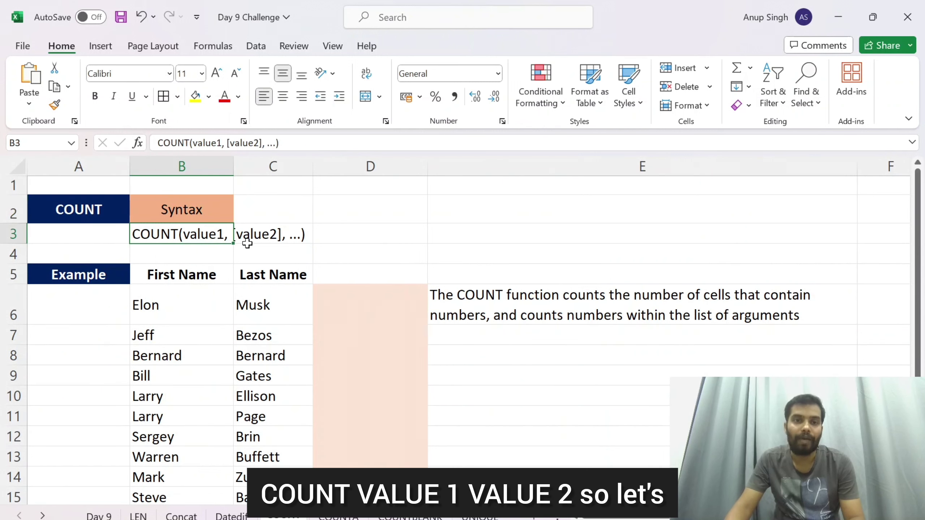
click(350, 306)
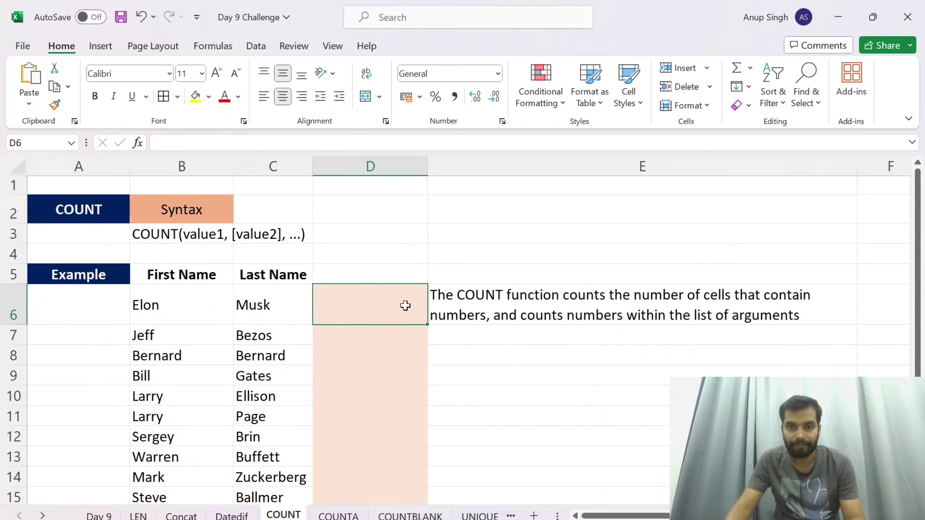
text(=)
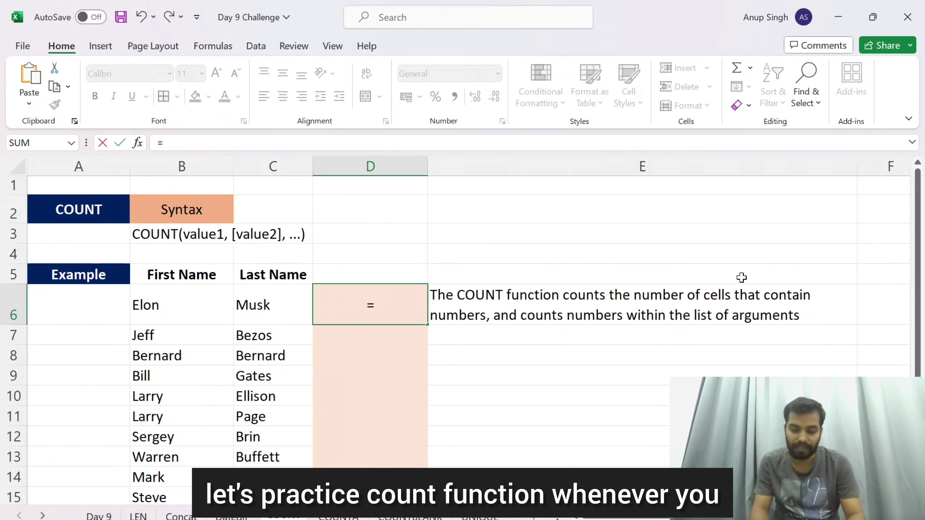
text(count)
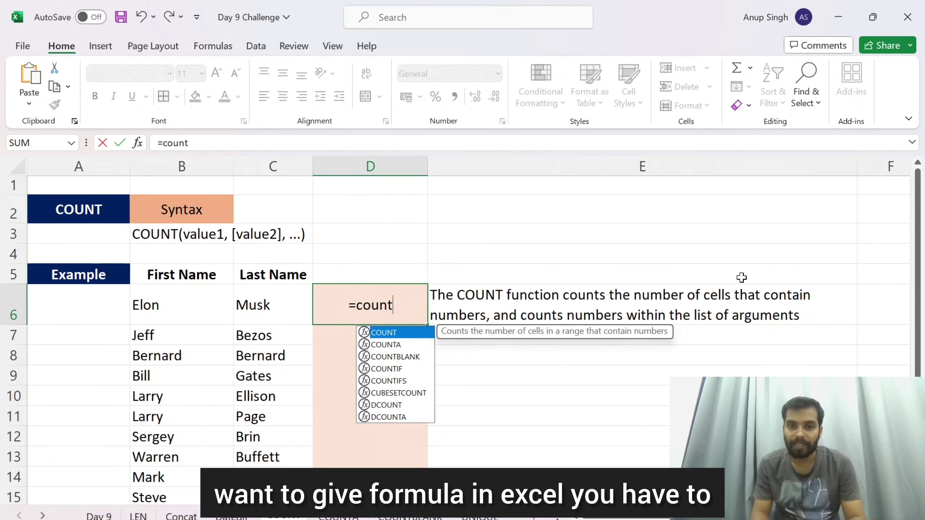
Clear the false starts in D6 and pick COUNT from the function suggestions.
key(BackSpace)
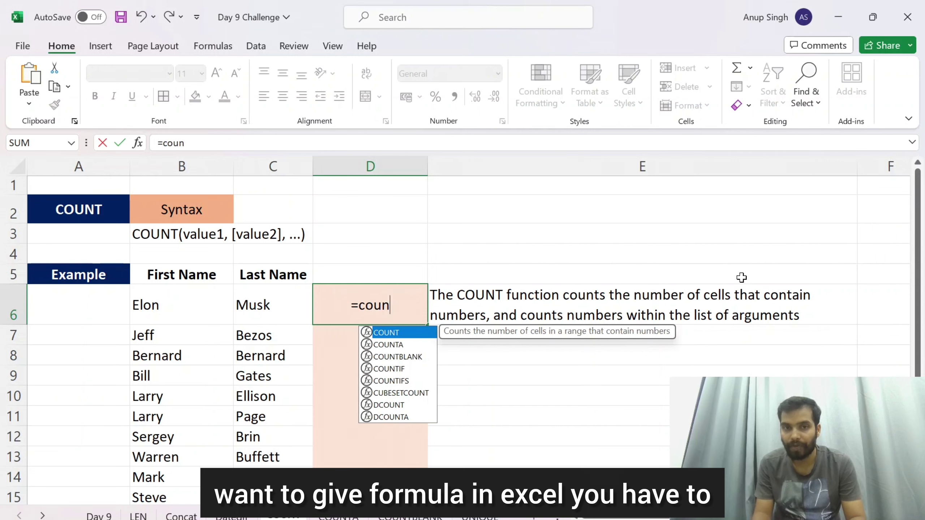
key(BackSpace)
key(BackSpace)
key(BackSpace)
text(=)
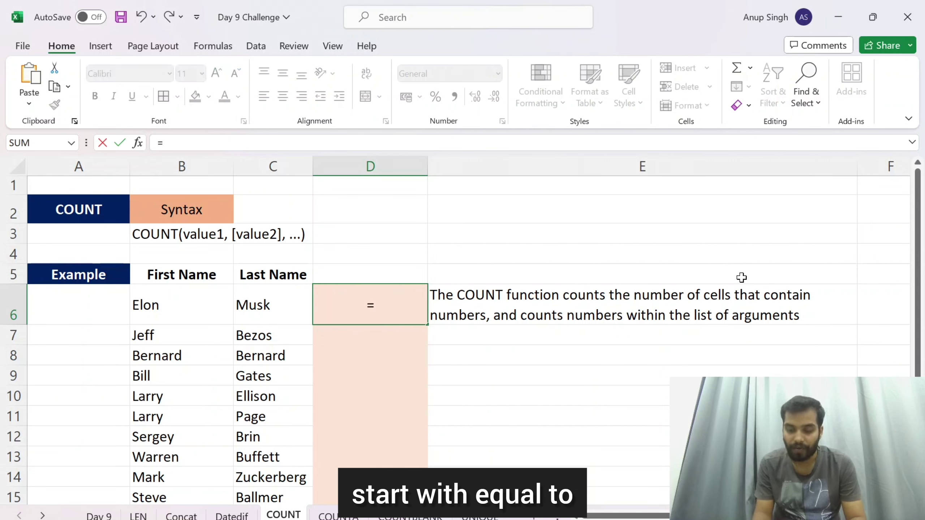
key(BackSpace)
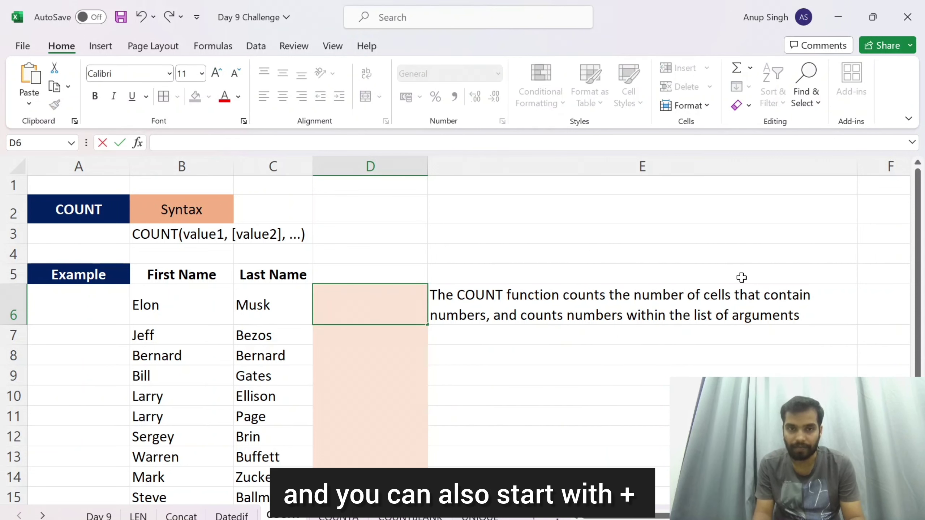
text(+coi)
key(Escape)
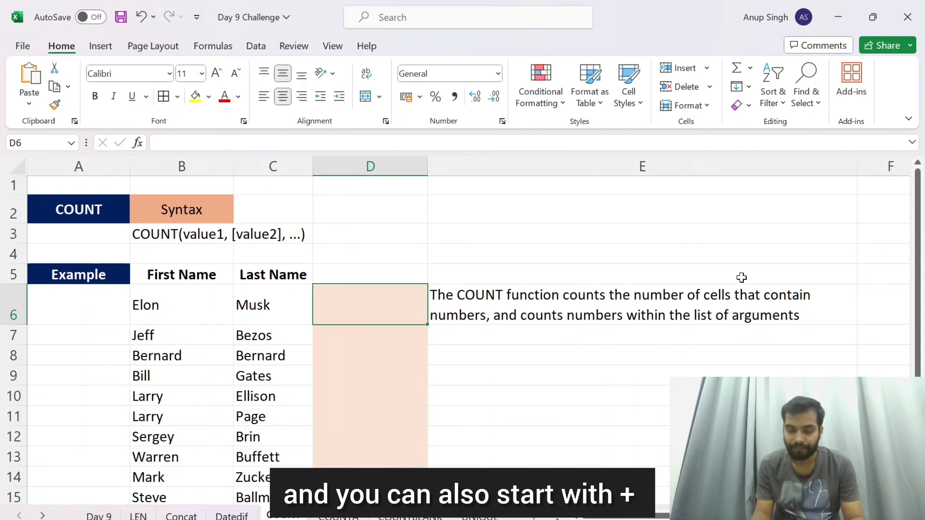
text(=cou)
key(Tab)
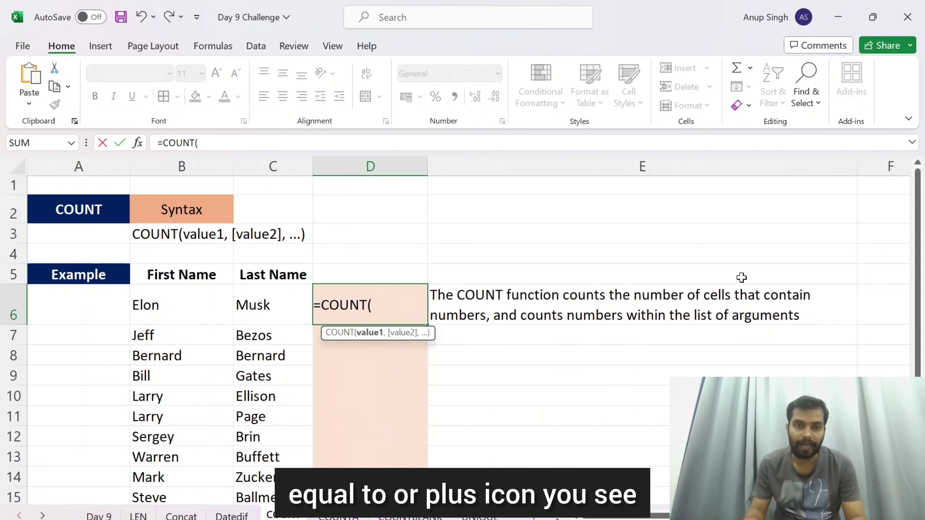
Complete D6 as =COUNT(B6,C6), which returns 0 for the two text names.
click(170, 305)
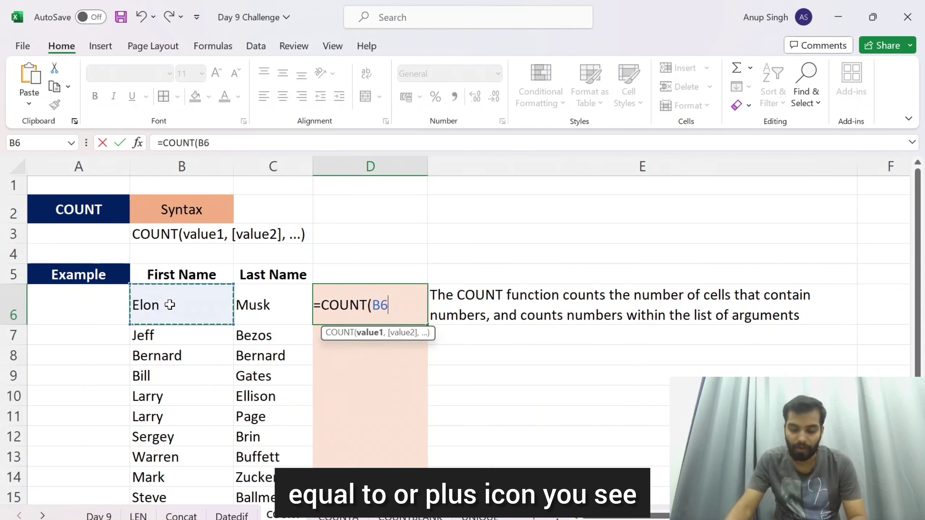
text(,)
click(247, 299)
text())
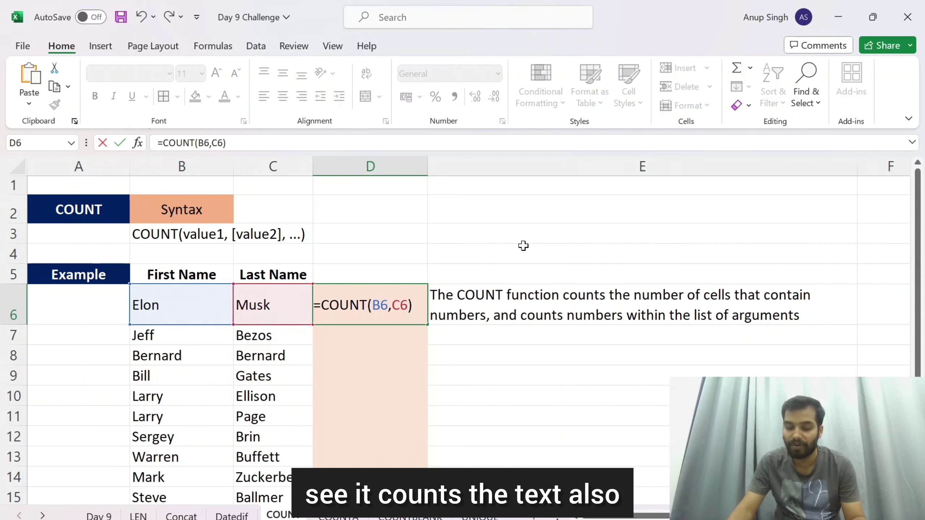
key(Return)
click(351, 308)
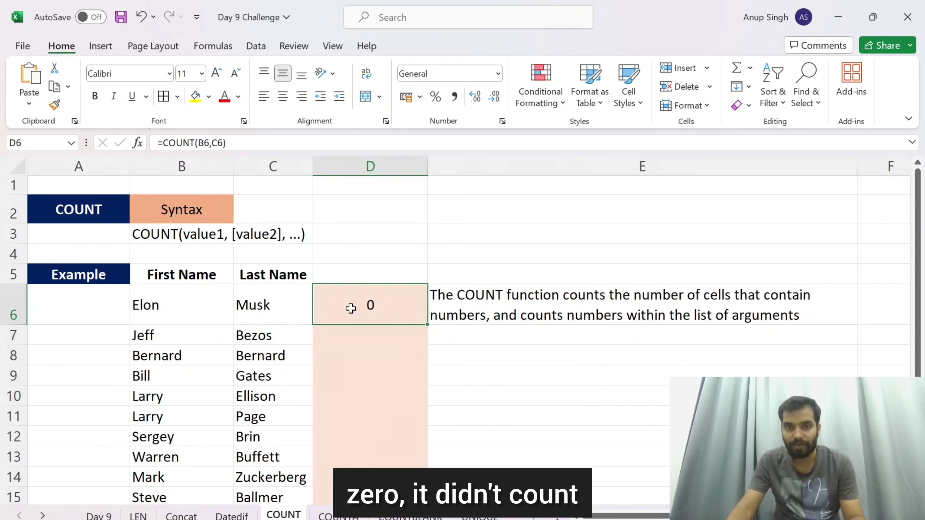
Replace the first name in B6 with 1 so D6's COUNT shows 1.
double_click(401, 319)
key(Escape)
click(172, 314)
text(1)
key(Return)
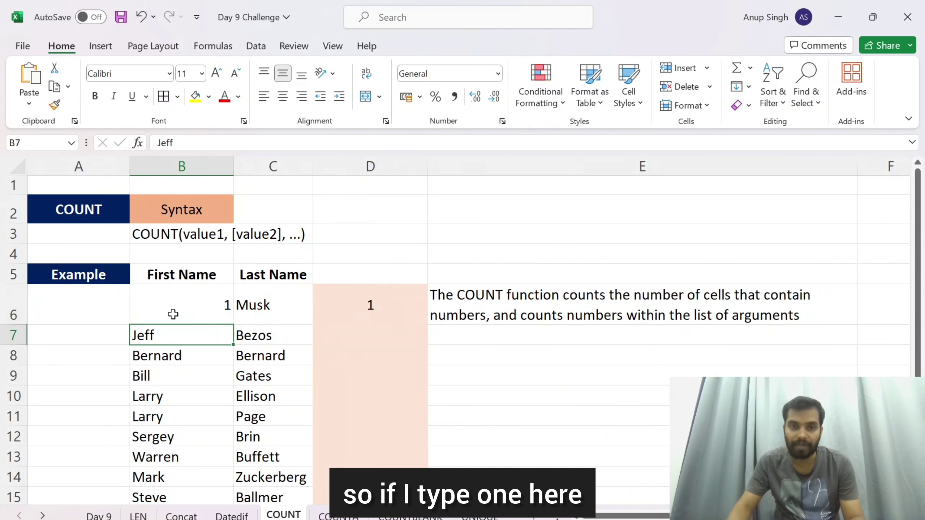
key(Up)
key(Right)
key(Right)
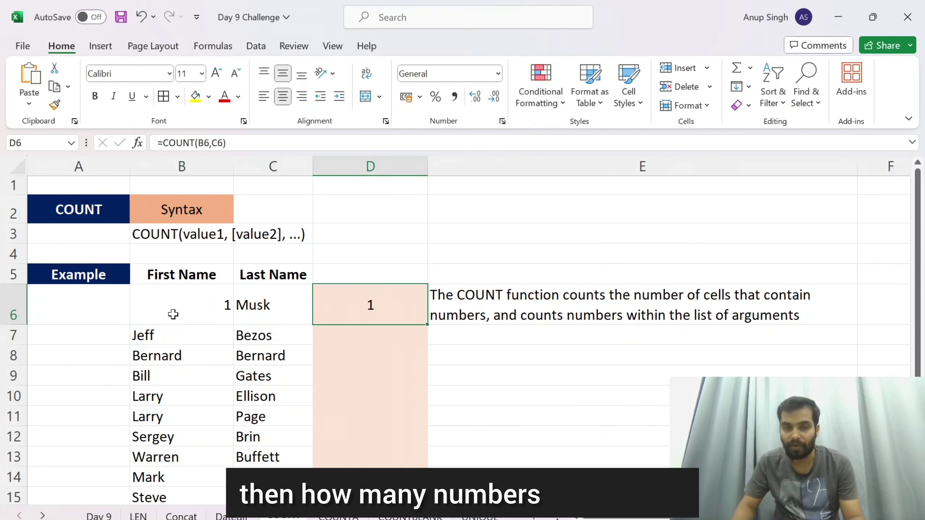
Delete the 1 from B6, leaving it empty with D6 back at 0.
click(173, 314)
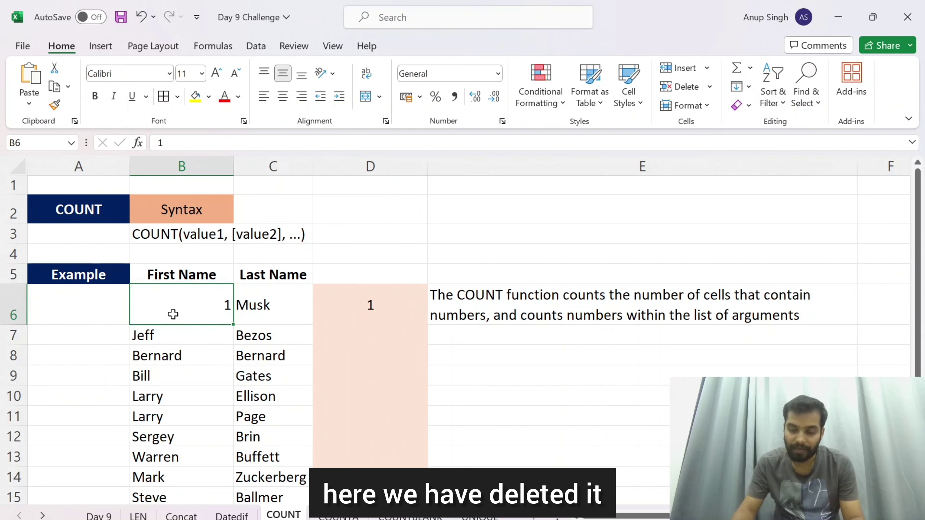
key(Delete)
key(Right)
key(Right)
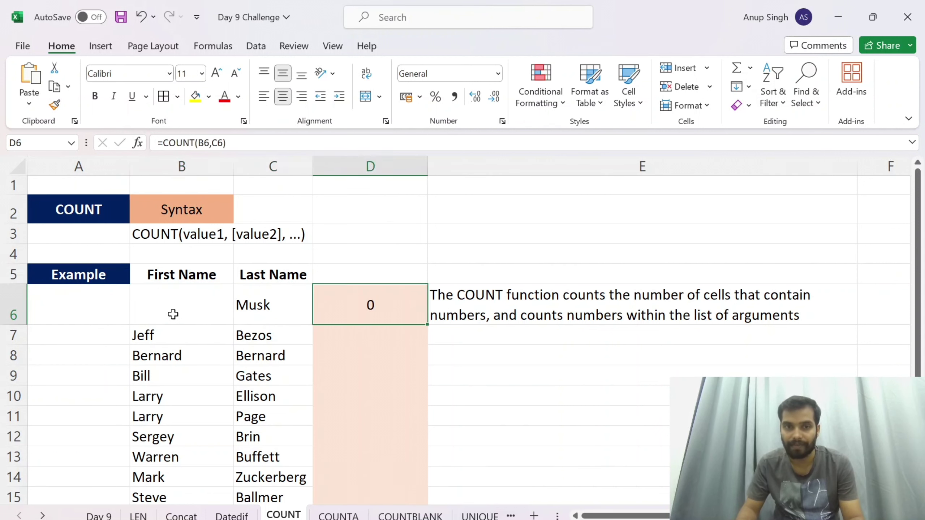
key(Left)
key(Left)
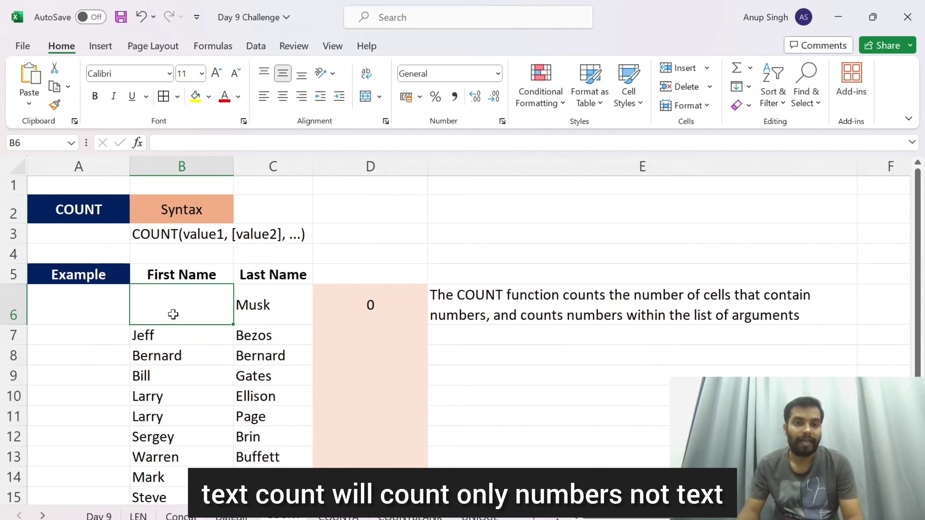
key(Right)
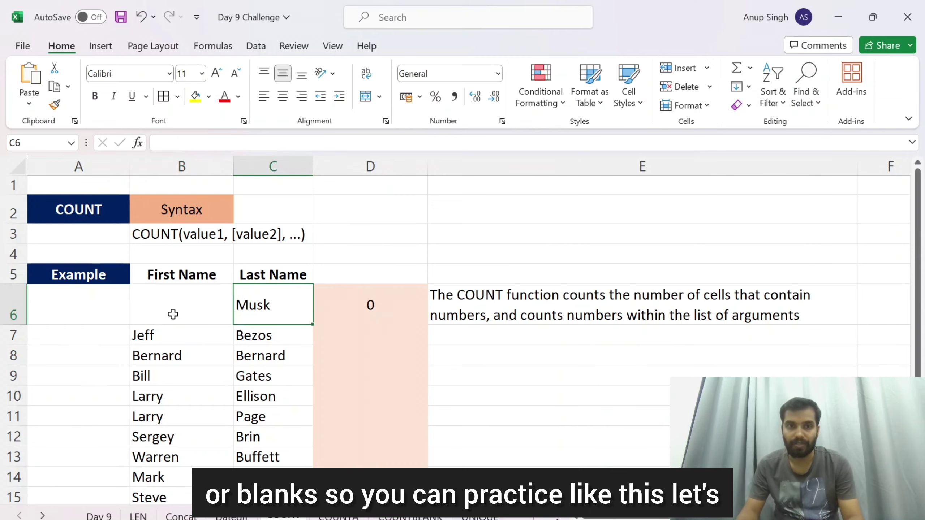
key(Right)
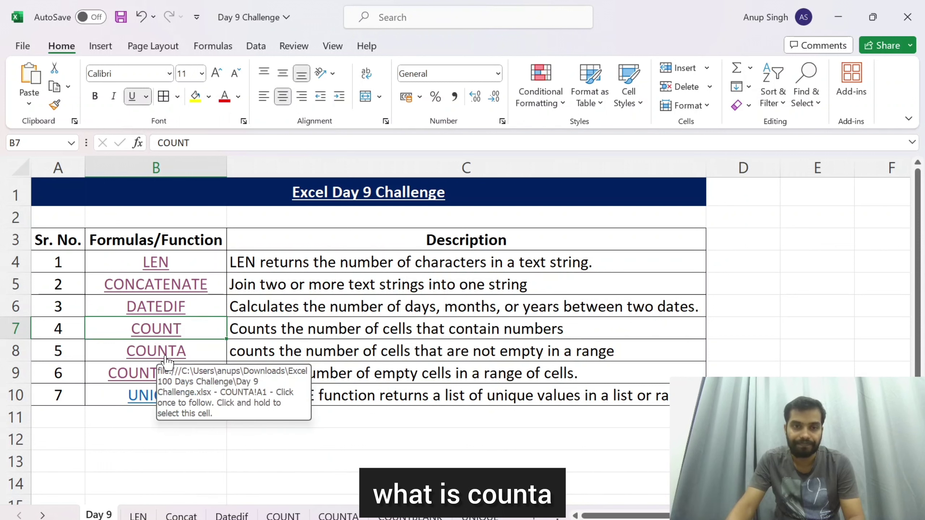
Jump to the COUNTA sheet from the Day 9 list and review its syntax in B3.
click(313, 352)
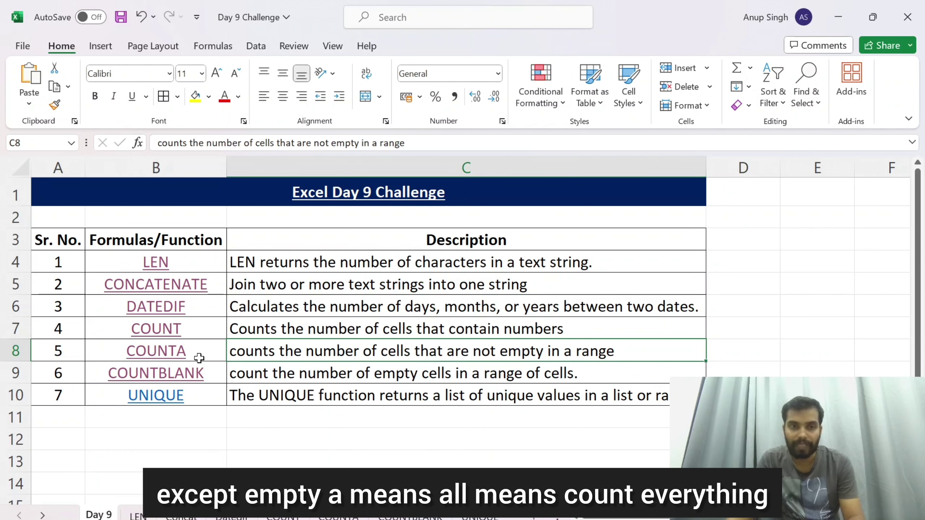
click(171, 352)
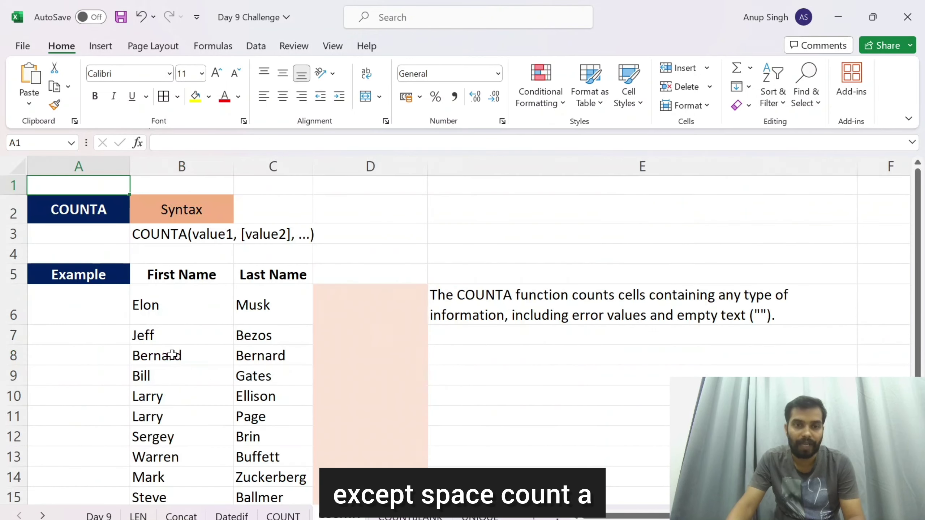
click(219, 235)
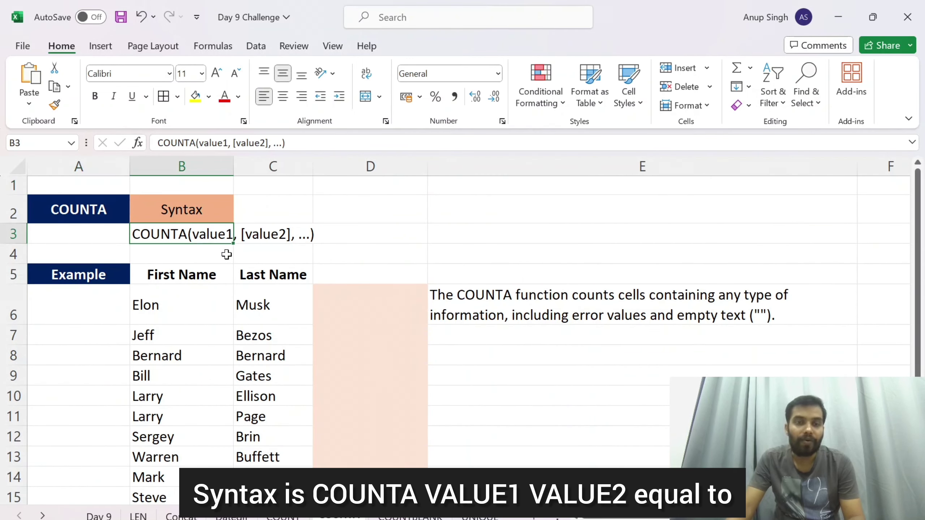
click(345, 304)
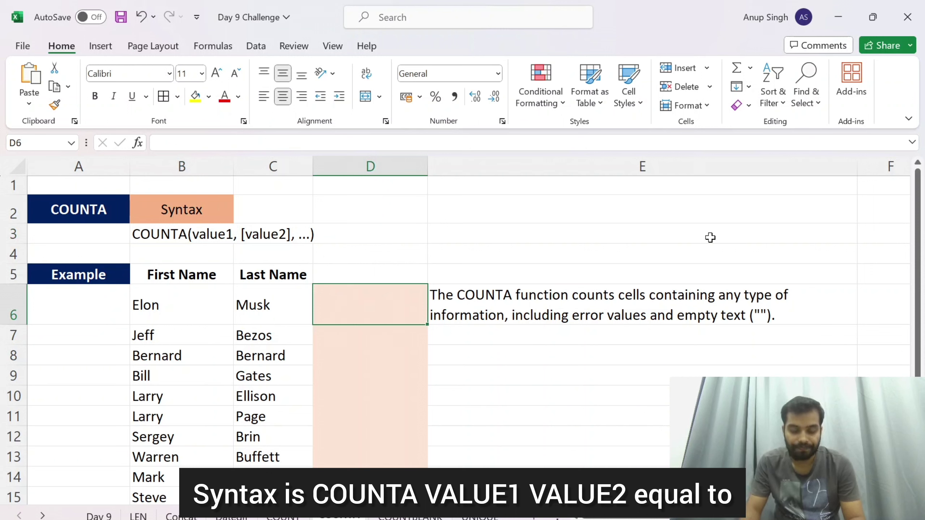
Enter =COUNTA(B6,C6) in D6, returning 2 for the two filled name cells.
text(=count)
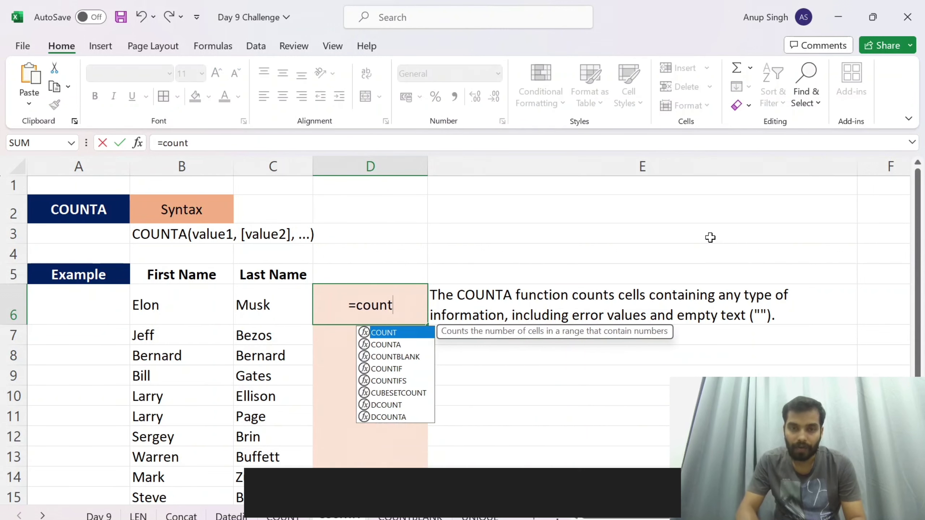
text(a)
key(Tab)
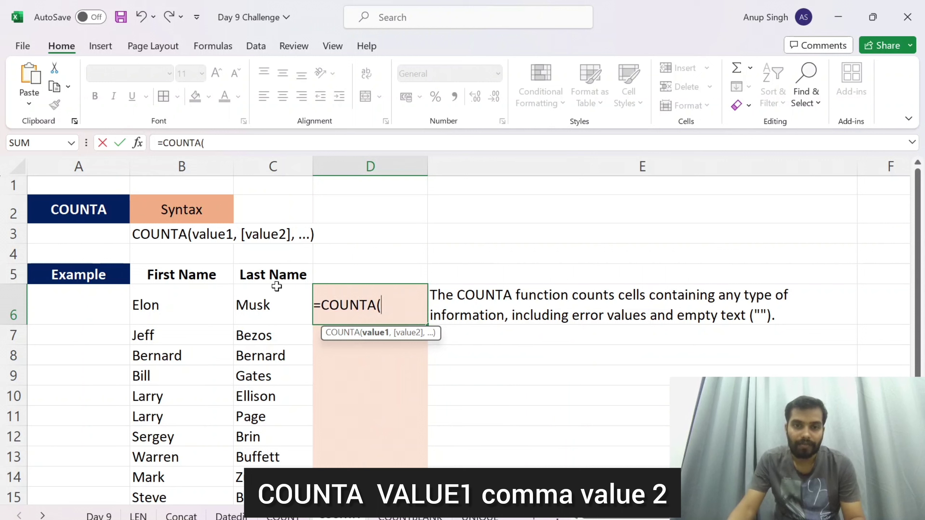
click(156, 300)
text(,)
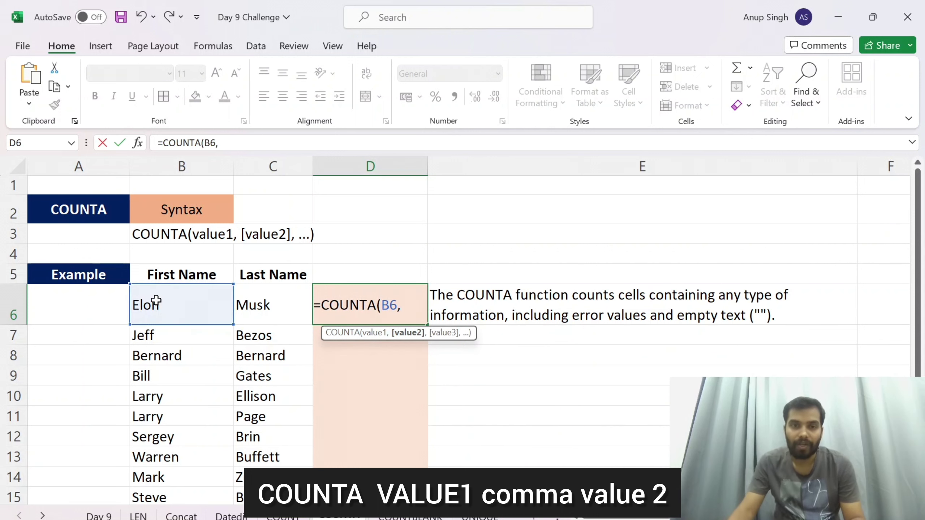
click(254, 302)
text())
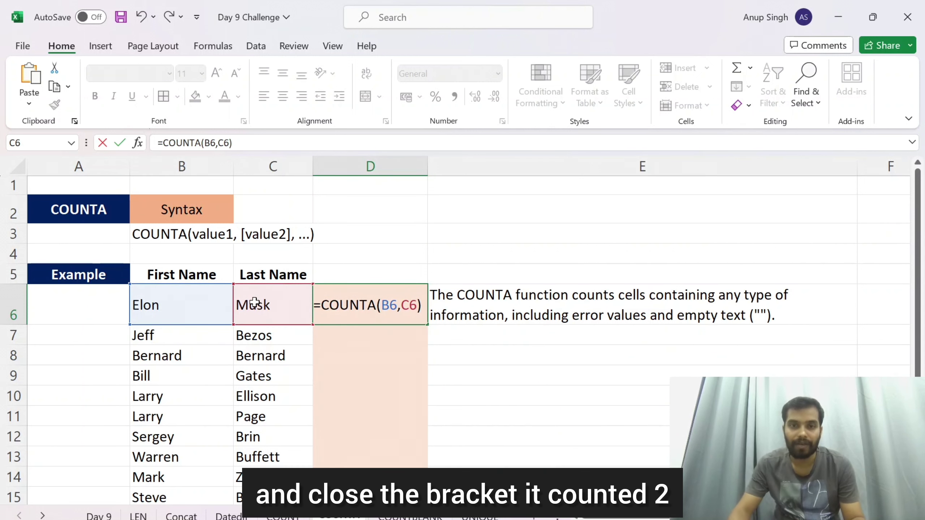
key(Return)
key(Up)
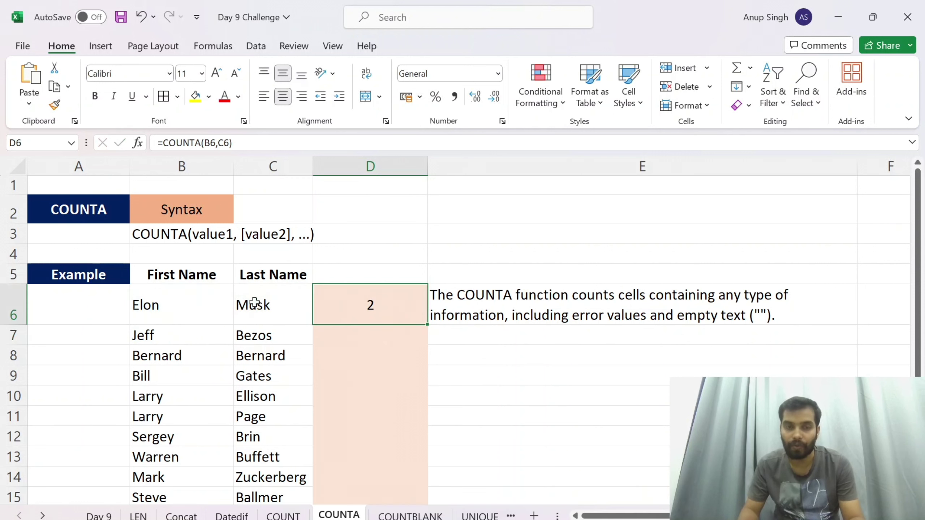
key(Left)
key(Left)
key(Right)
Put 6 in B6 as a test value, then delete it and check D6.
key(Left)
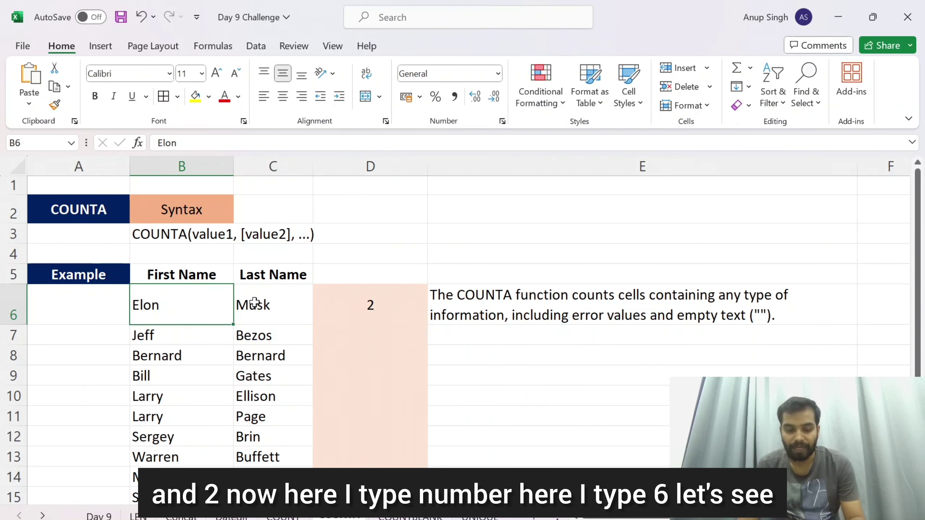
text(6)
key(Return)
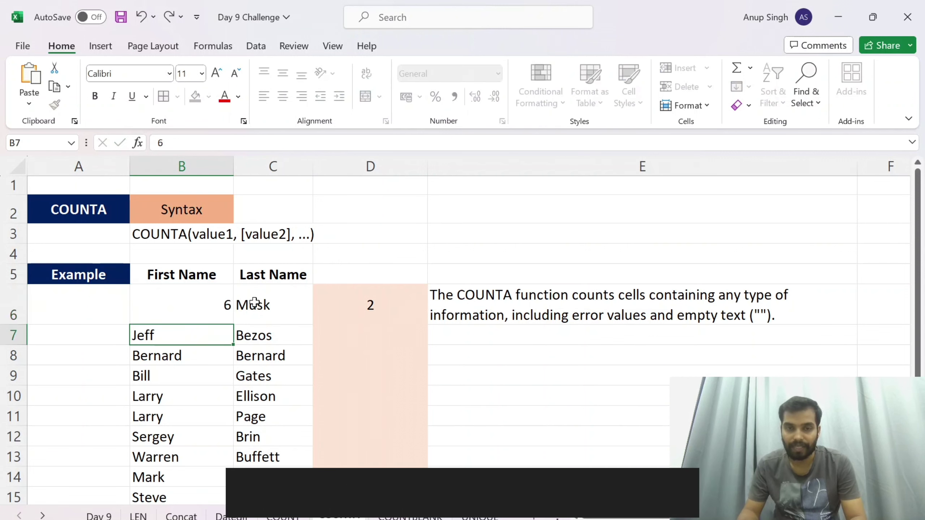
click(255, 302)
key(Left)
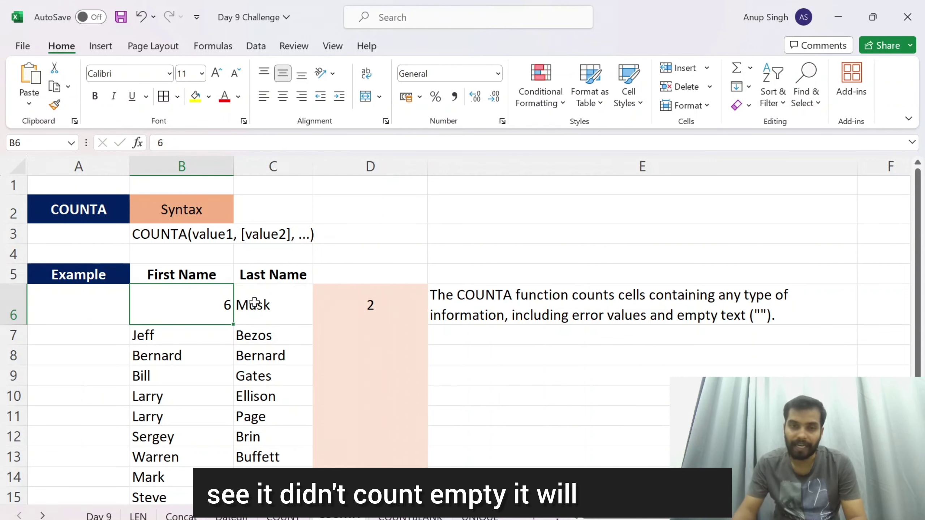
key(Delete)
key(Right)
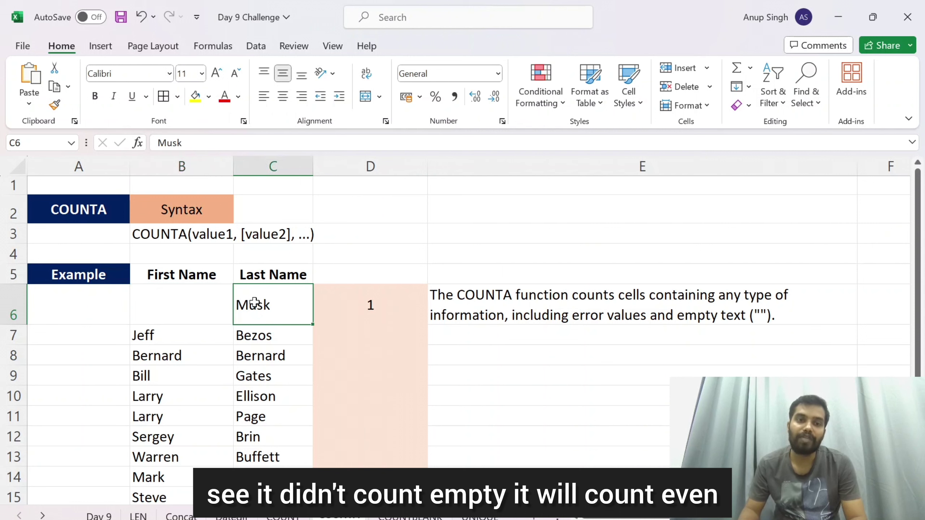
key(Left)
key(Right)
key(Right)
key(Left)
key(Left)
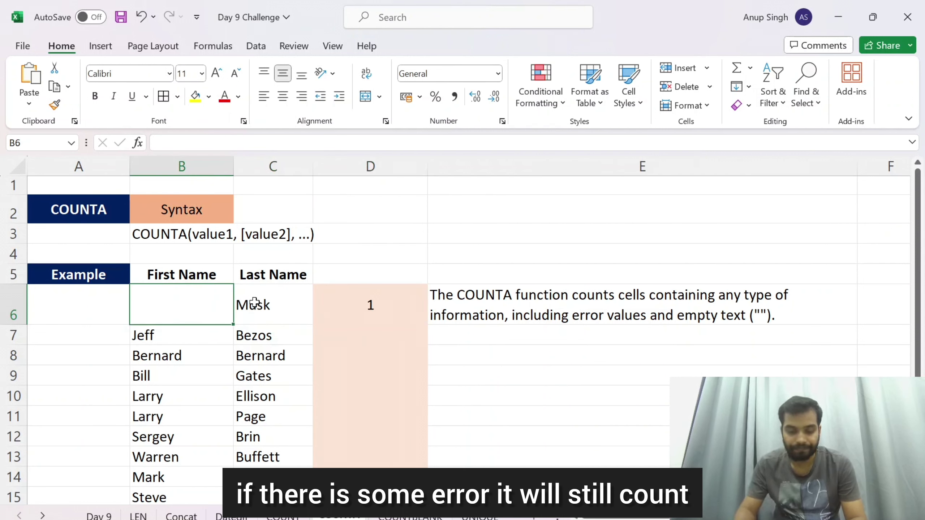
Enter 78 in B6 so D6 shows 2, then leave B6 blank so D6 shows 1.
text(=78)
key(Return)
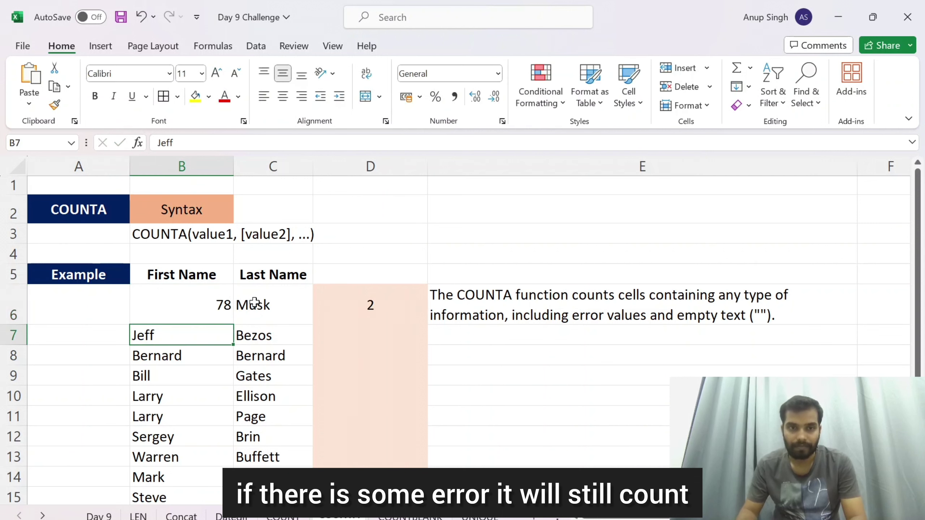
key(Up)
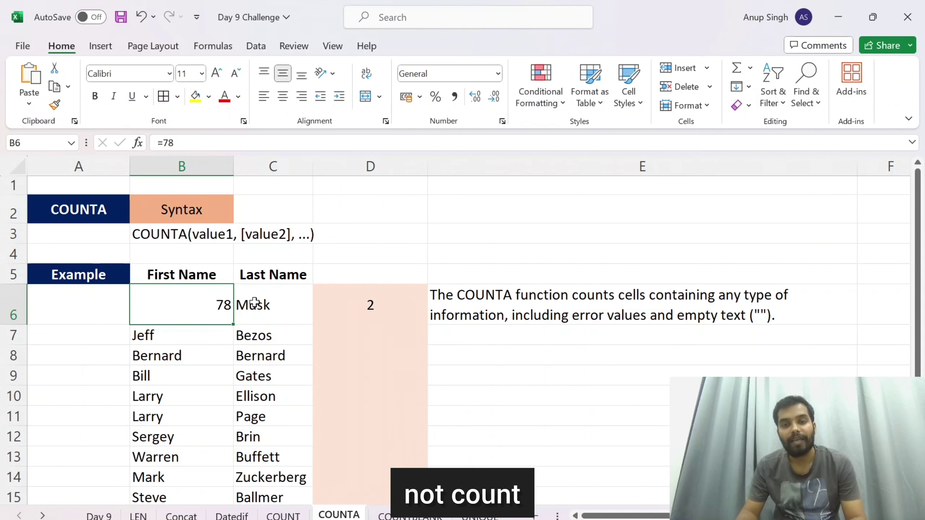
click(254, 303)
key(Left)
key(Down)
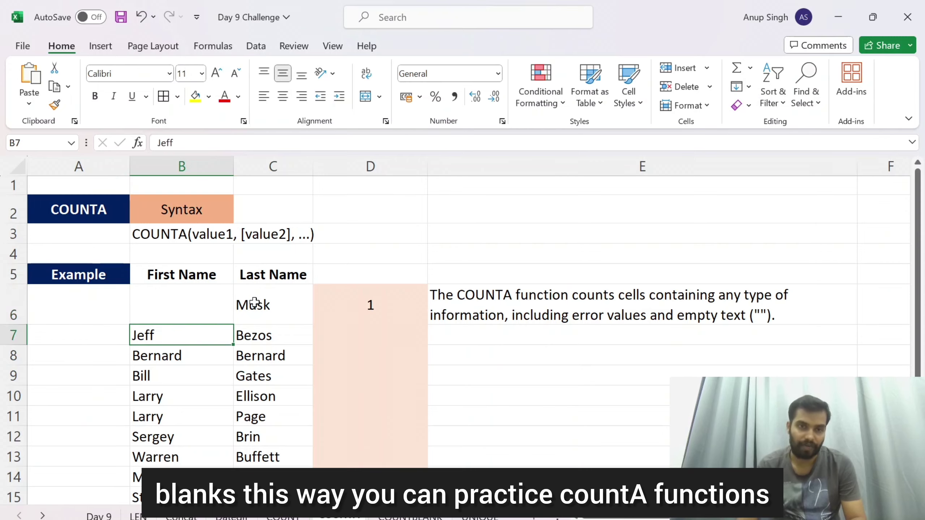
key(Down)
key(Down)
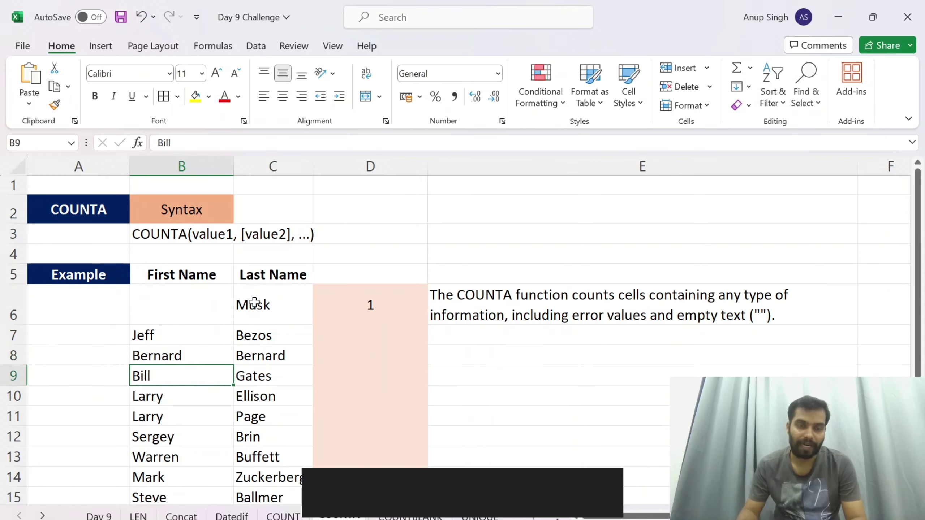
key(Down)
Return to the Day 9 sheet and open the COUNTBLANK exercise sheet via its link.
key(F5)
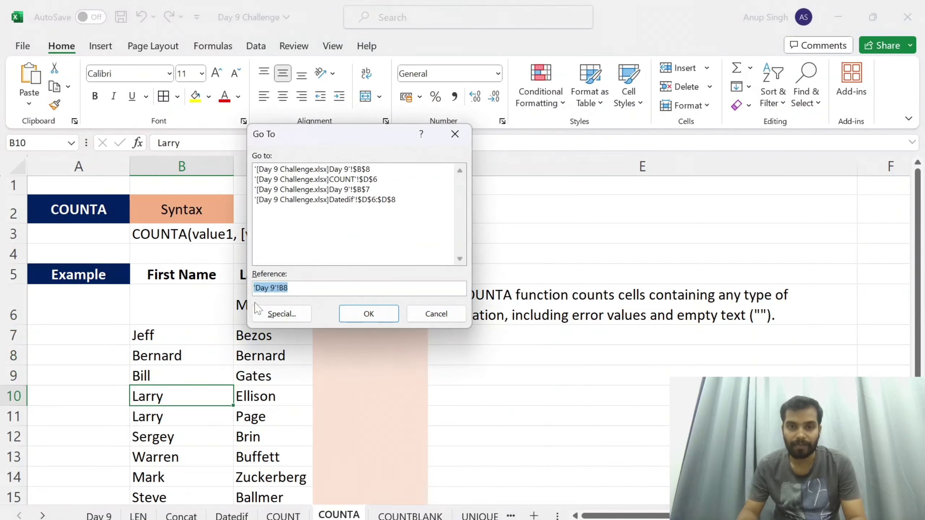
key(Return)
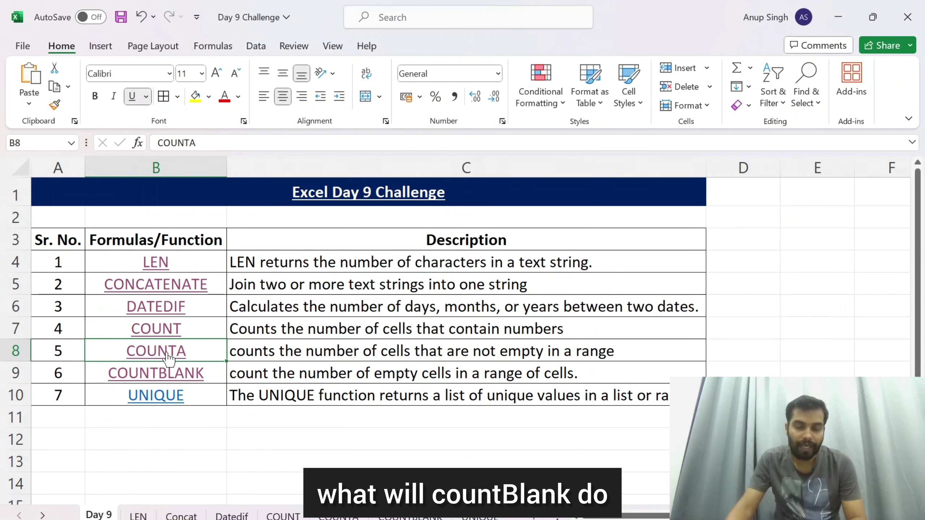
click(258, 377)
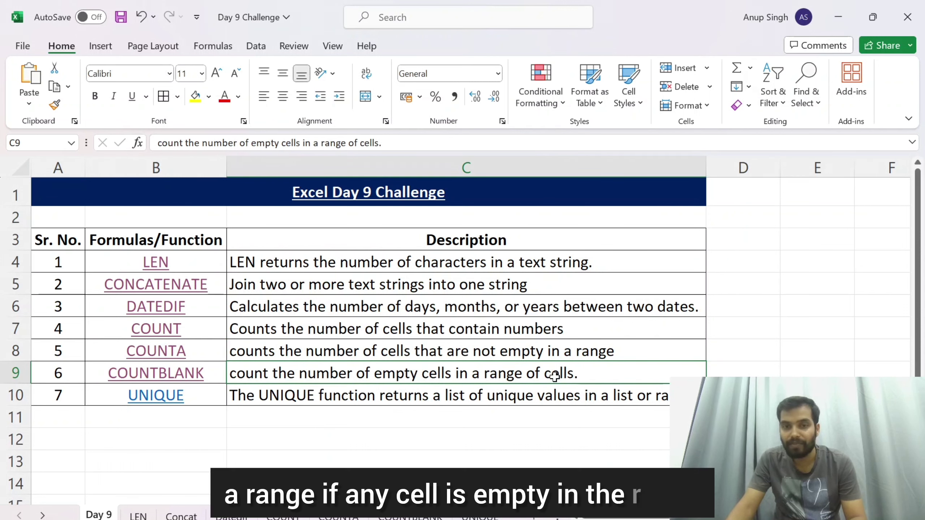
click(164, 374)
click(358, 290)
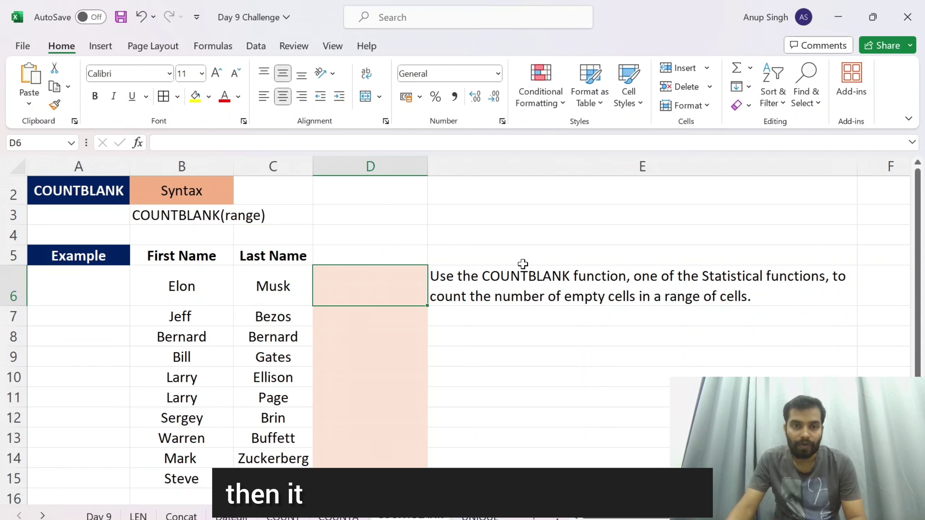
Enter =COUNTBLANK(B6:C15) in D6 to count blanks in the name table.
drag(189, 257, 277, 463)
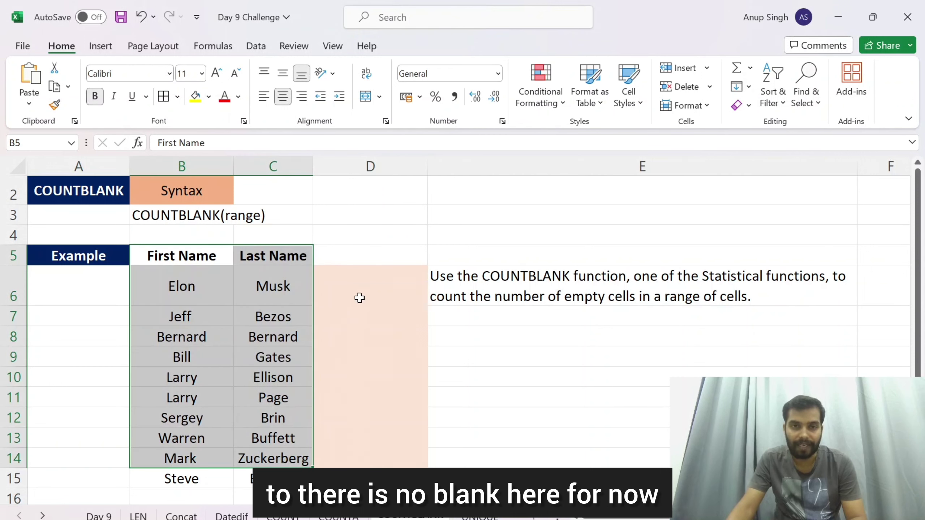
click(364, 255)
double_click(399, 290)
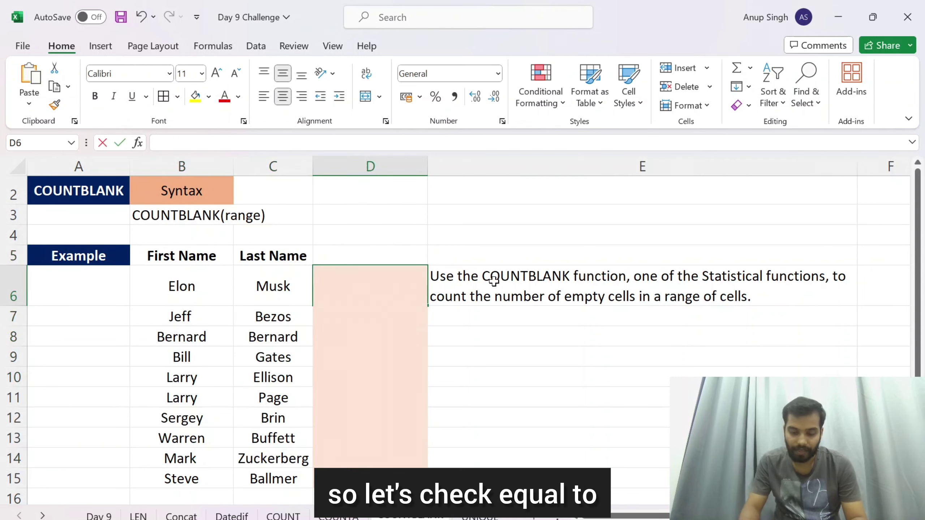
text(=co)
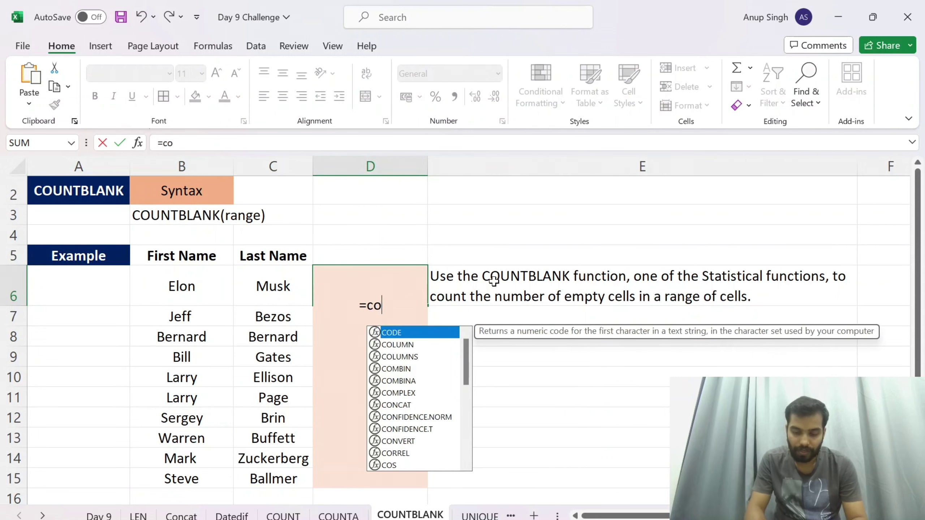
text(unt)
key(Down)
key(Down)
key(Tab)
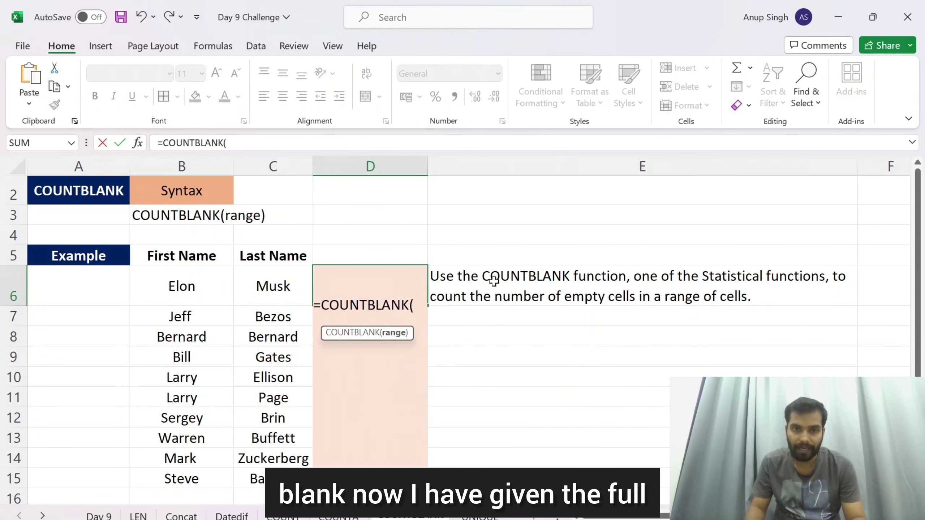
click(192, 288)
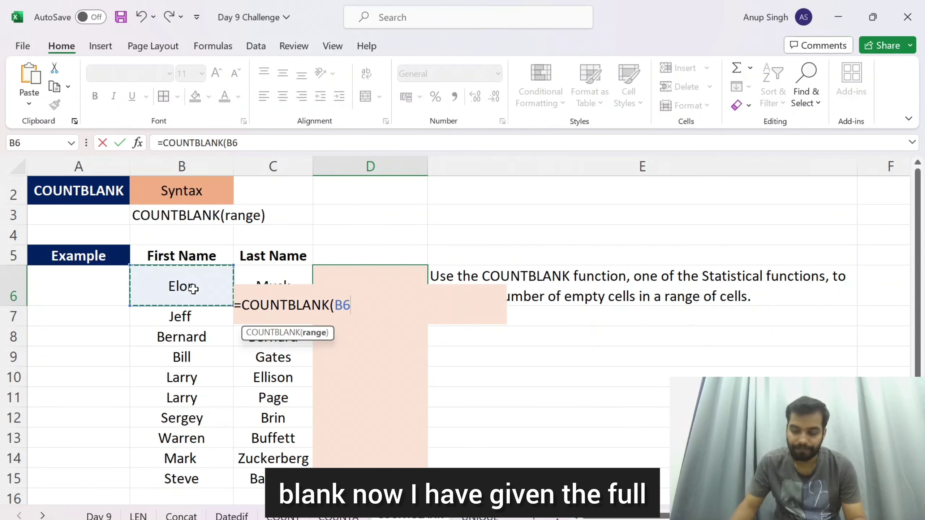
key(shift+Right)
key(shift+Down)
key(shift+Down)
key(shift+Down)
key(shift+Down)
key(shift+Down)
key(shift+Down)
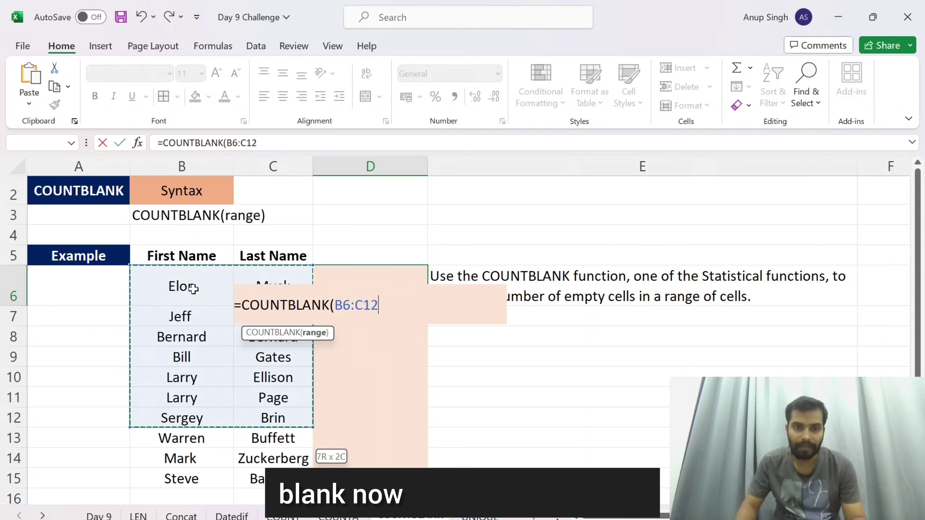
key(shift+Down)
key(shift+Down)
key(shift+Down)
text())
key(Return)
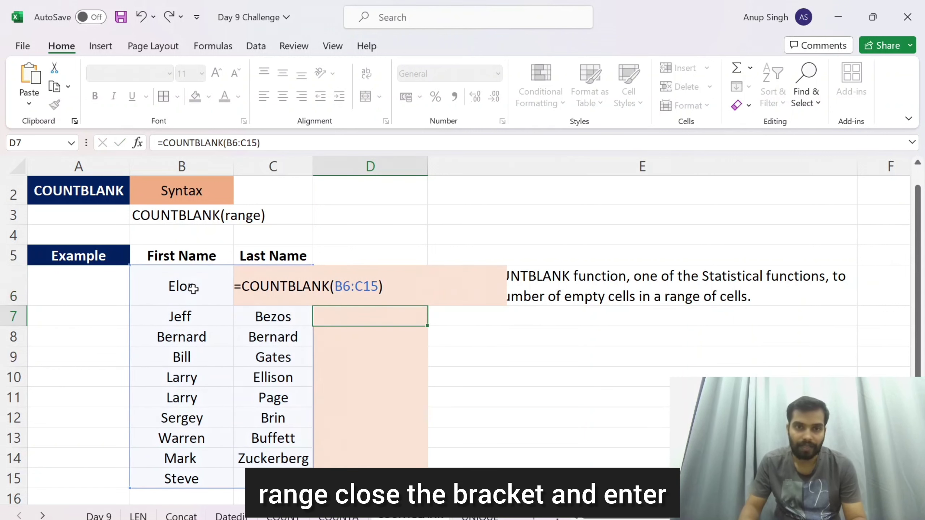
Recheck the D6 formula and flip to the COUNTA sheet and back.
key(Up)
key(F2)
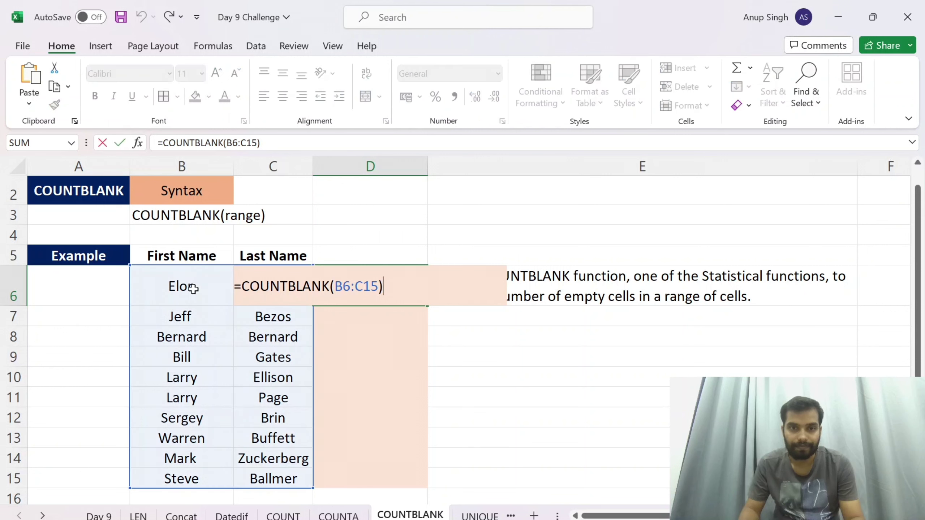
key(Return)
key(Left)
key(Up)
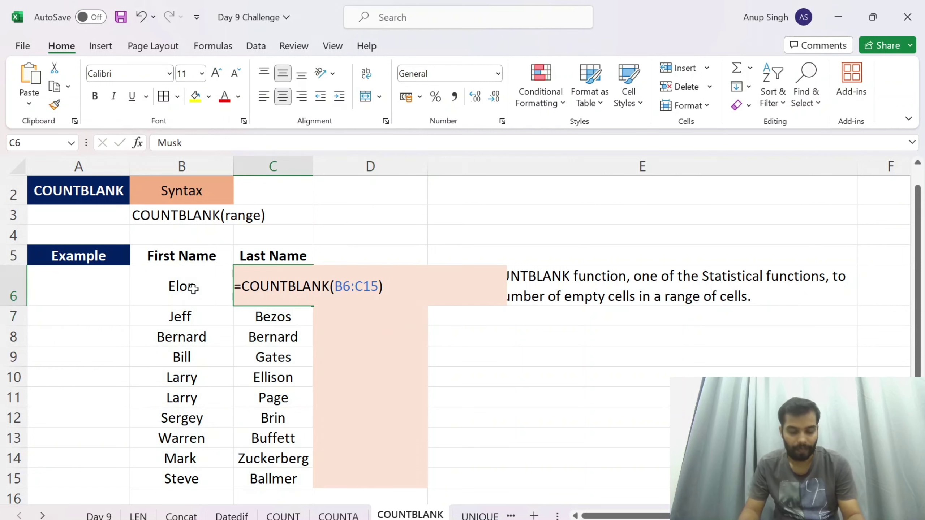
key(Right)
key(ctrl+Page_Up)
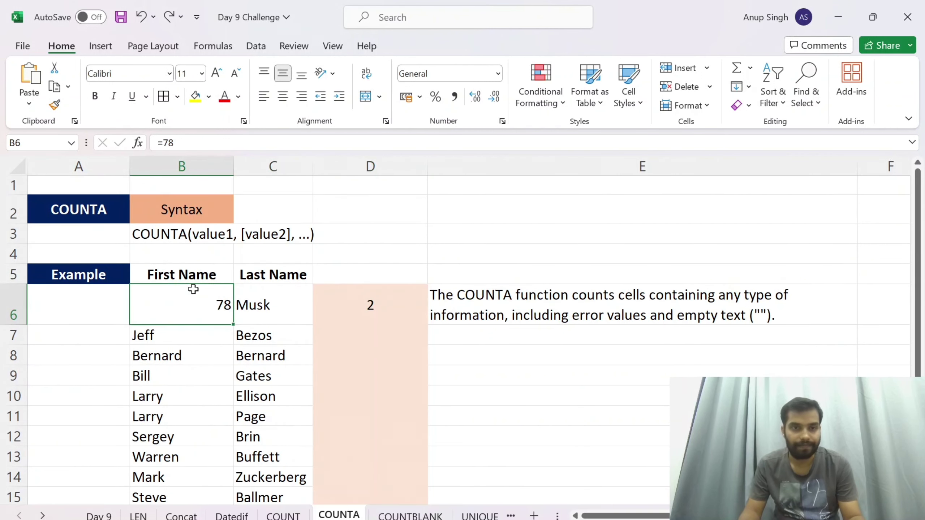
key(ctrl+Page_Down)
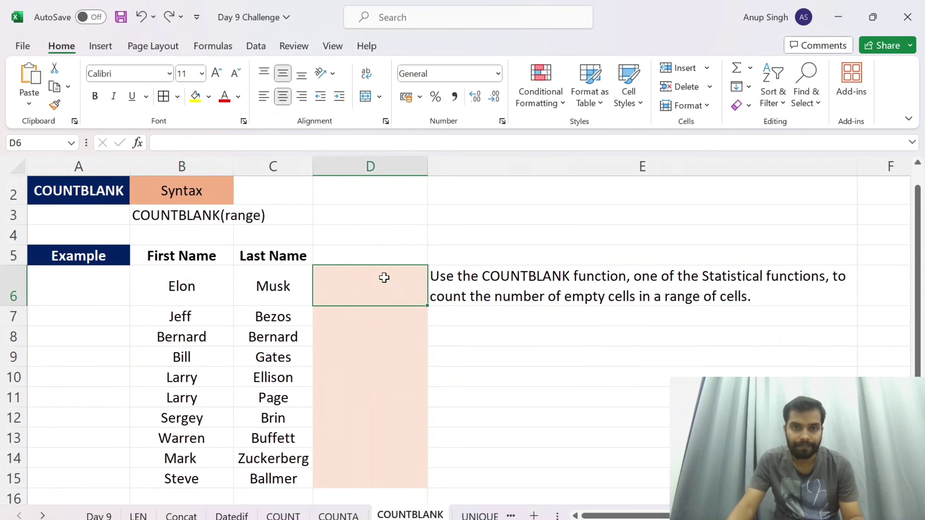
Enter =COUNTBLANK(B6:C15) in D4, which returns 0 since every name is filled.
click(377, 240)
text(=)
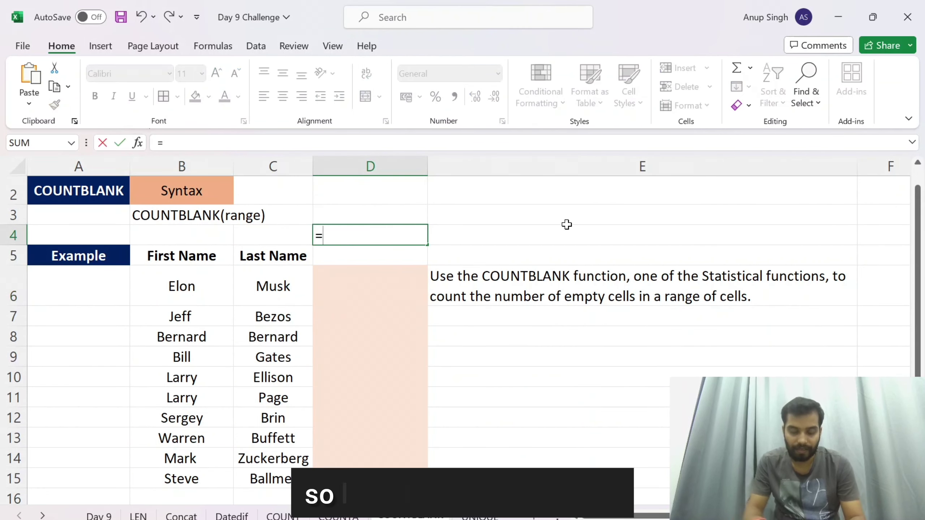
text(coun)
key(Down)
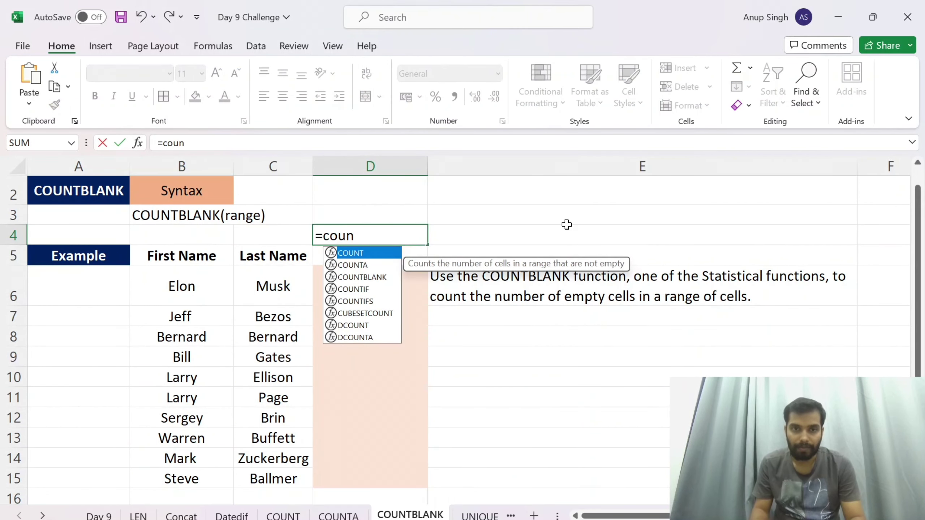
key(Down)
key(Tab)
key(Left)
key(Left)
key(Down)
key(Down)
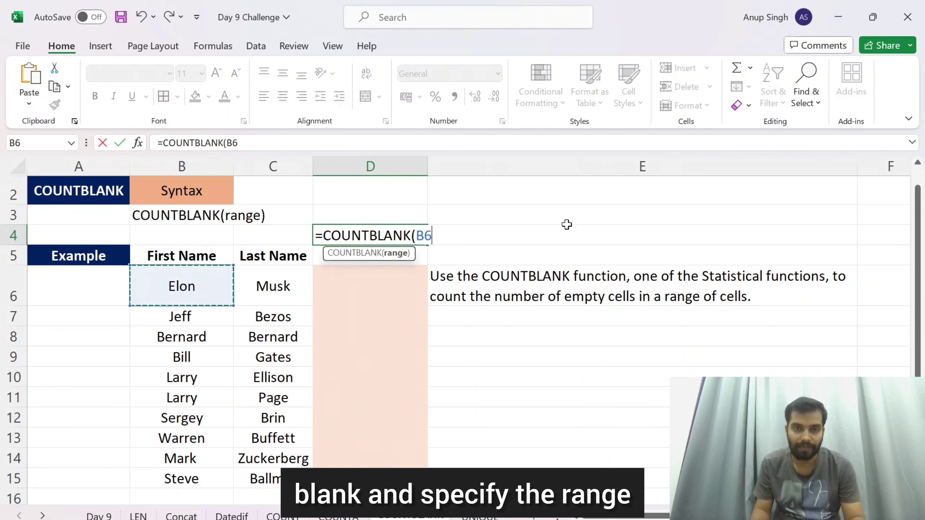
key(shift+Right)
key(shift+Down)
key(shift+Down)
key(shift+Down)
key(shift+Down)
key(shift+Down)
key(shift+Down)
key(shift+Down)
key(shift+Down)
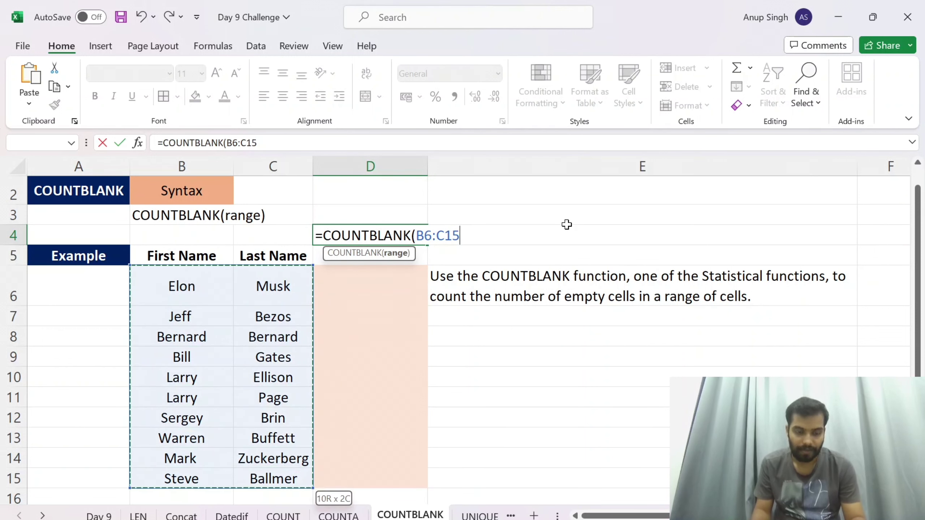
key(Tab)
key(Left)
key(F2)
key(Escape)
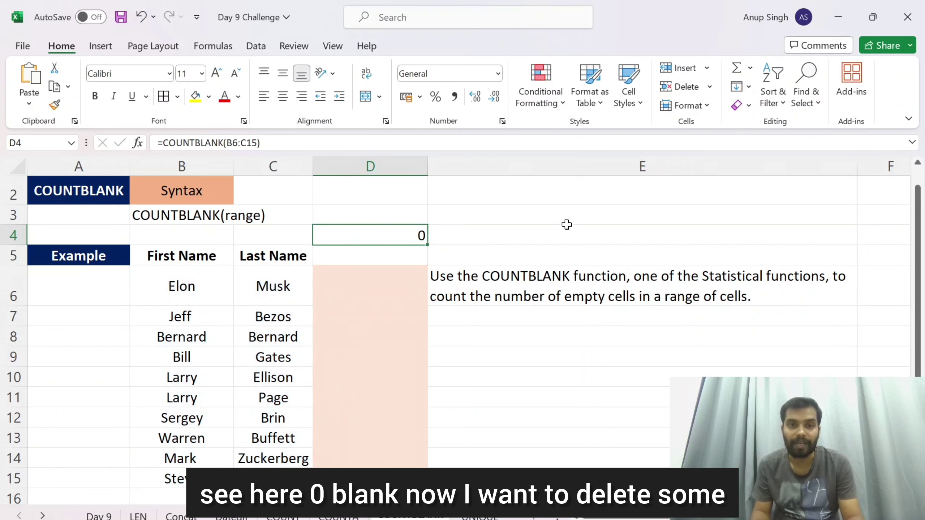
key(Down)
key(Down)
key(Left)
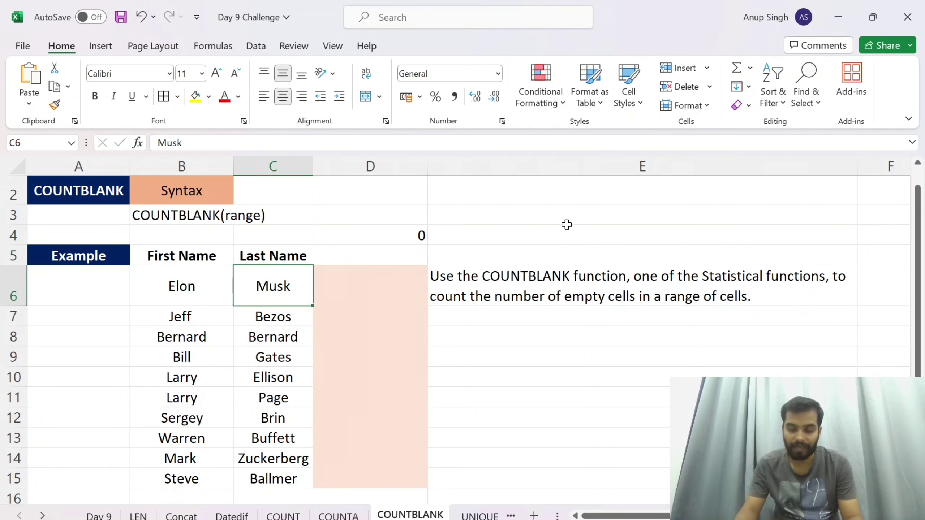
Clear Musk in C6, Bill in B9 and Buffett in C13 so D4 shows 3.
key(Delete)
key(Down)
key(Left)
key(Down)
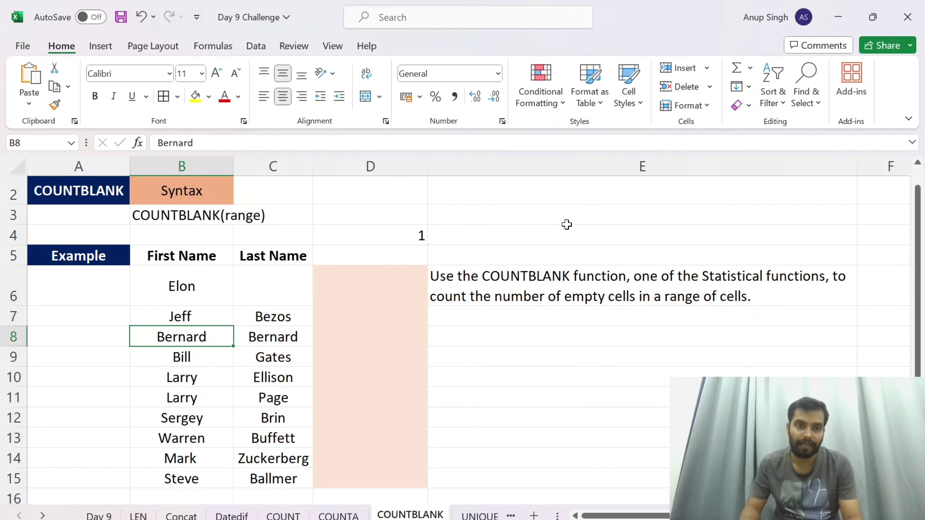
key(Down)
key(Down)
key(Down)
key(Down)
key(Down)
key(Right)
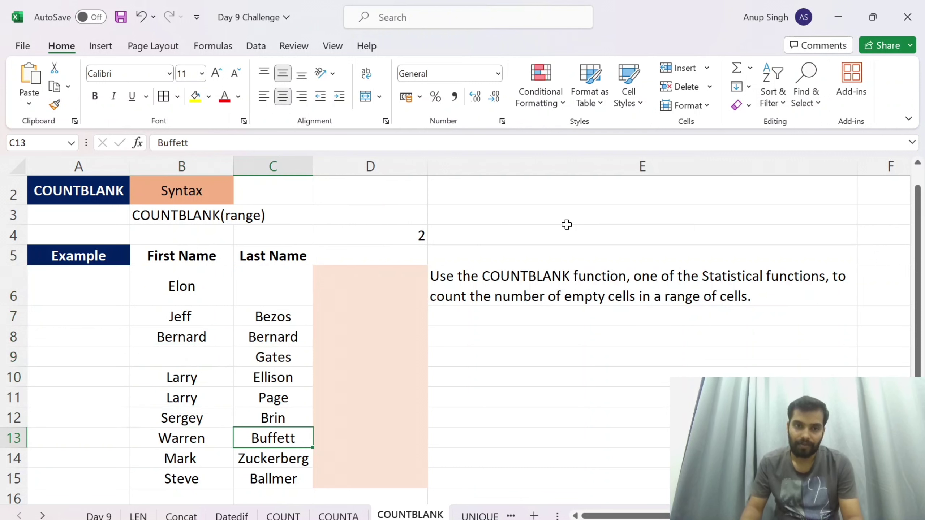
key(Left)
Move back up to the emptied C6 and head back to the Day 9 sheet.
key(Up)
key(Up)
key(Up)
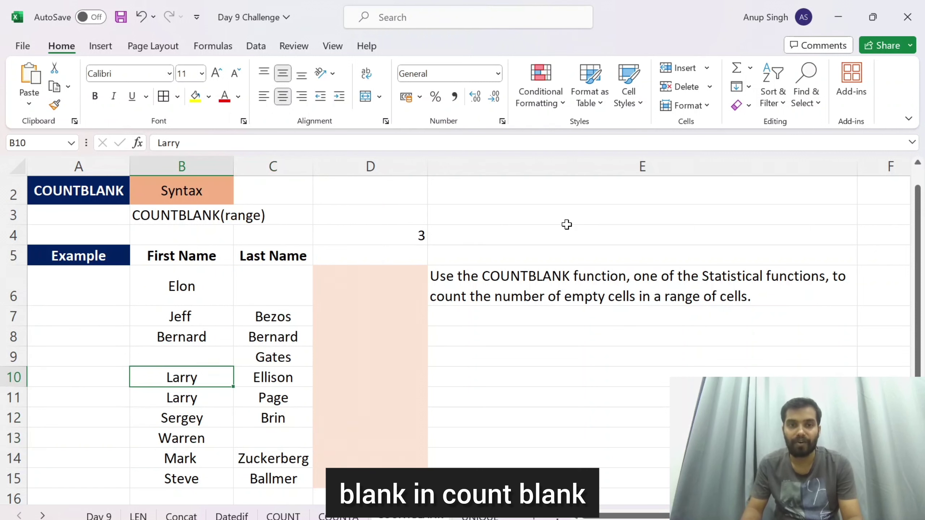
key(Up)
key(Up)
key(Up)
key(Right)
key(Up)
key(Left)
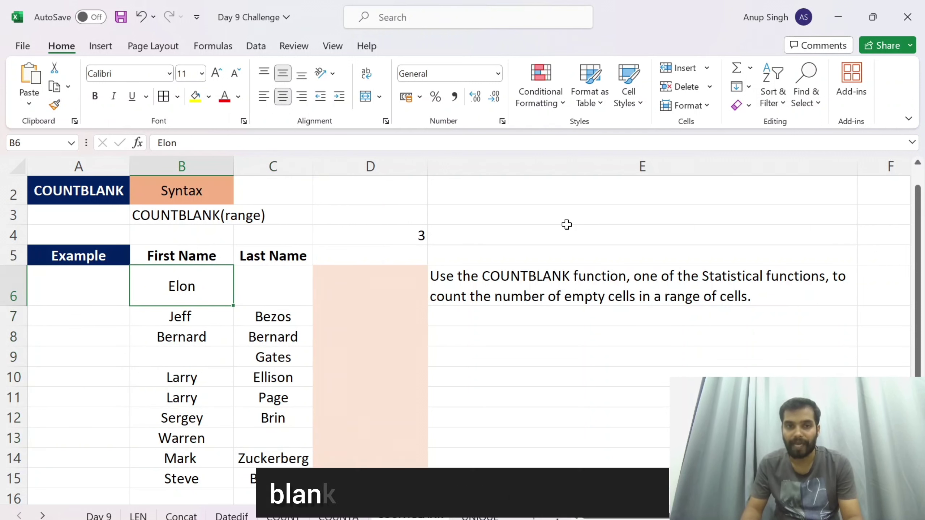
key(Right)
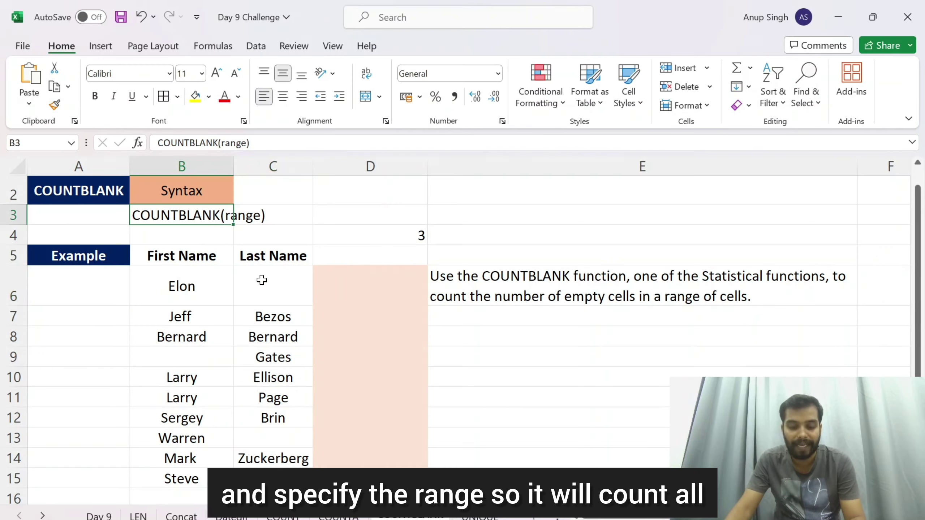
key(ctrl+g)
Go from the Day 9 overview to the UNIQUE sheet.
click(353, 315)
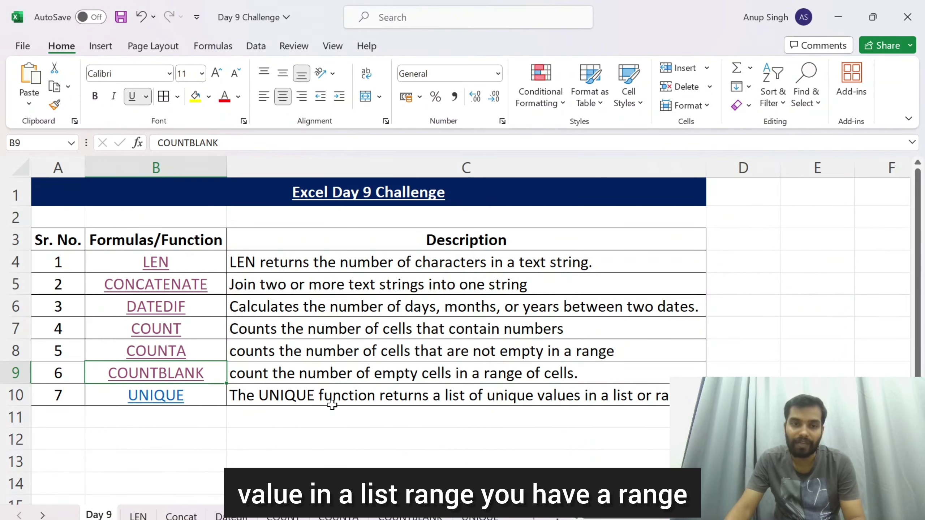
click(167, 402)
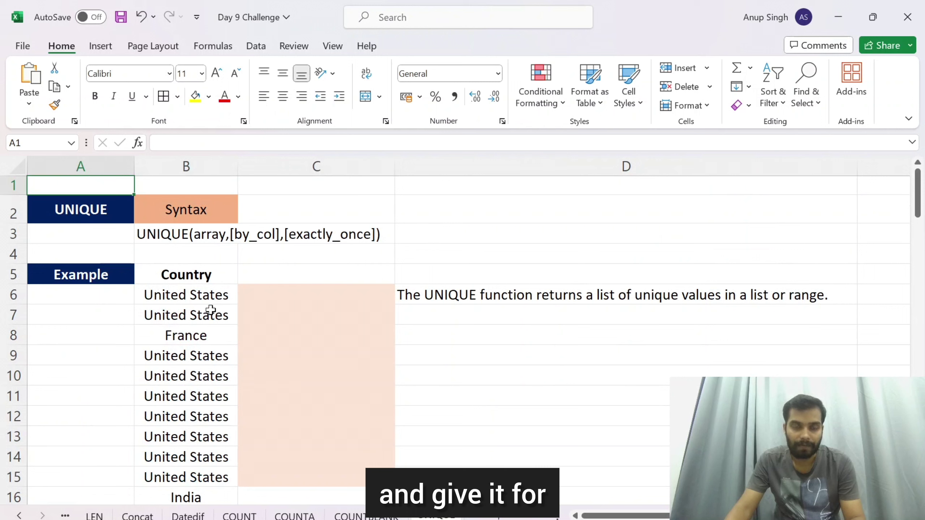
click(269, 298)
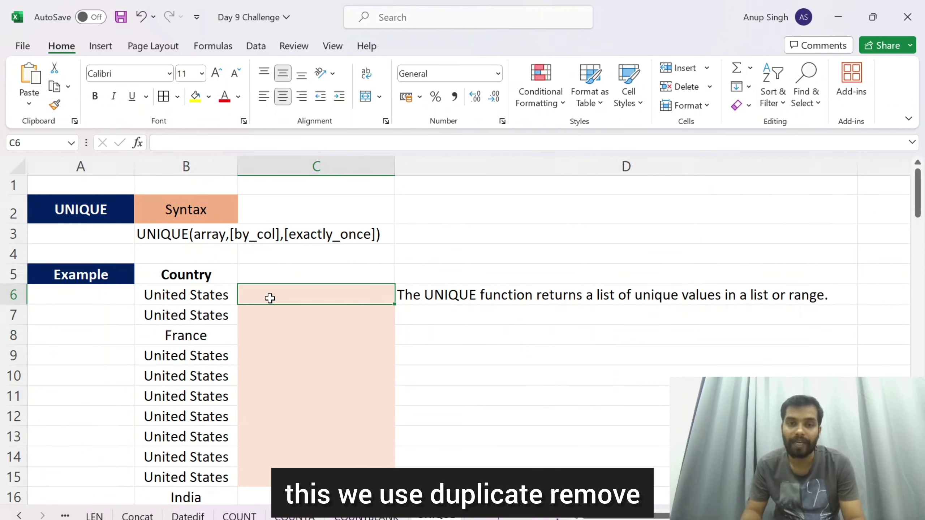
Review the UNIQUE(array,[by_col],[exactly_once]) syntax in B3, then begin =uni in C6.
key(Right)
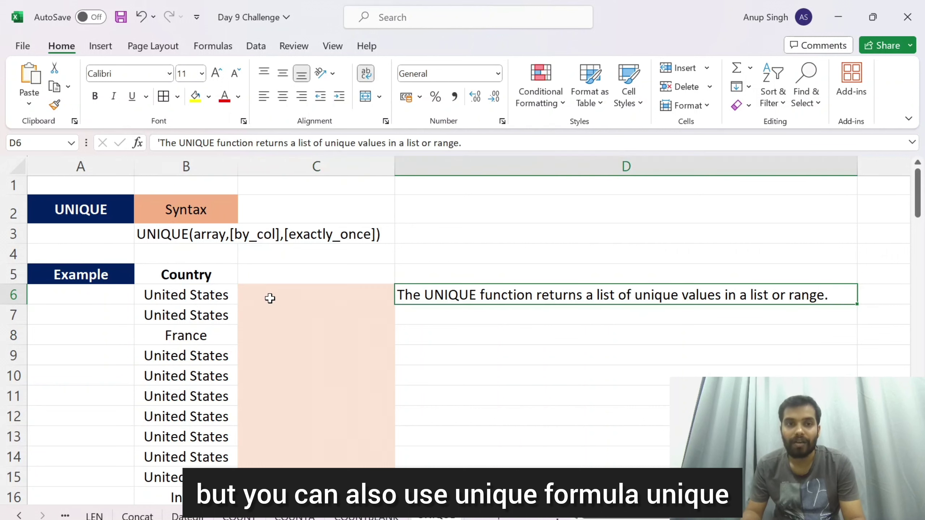
key(Left)
key(Up)
key(Up)
key(Up)
key(Left)
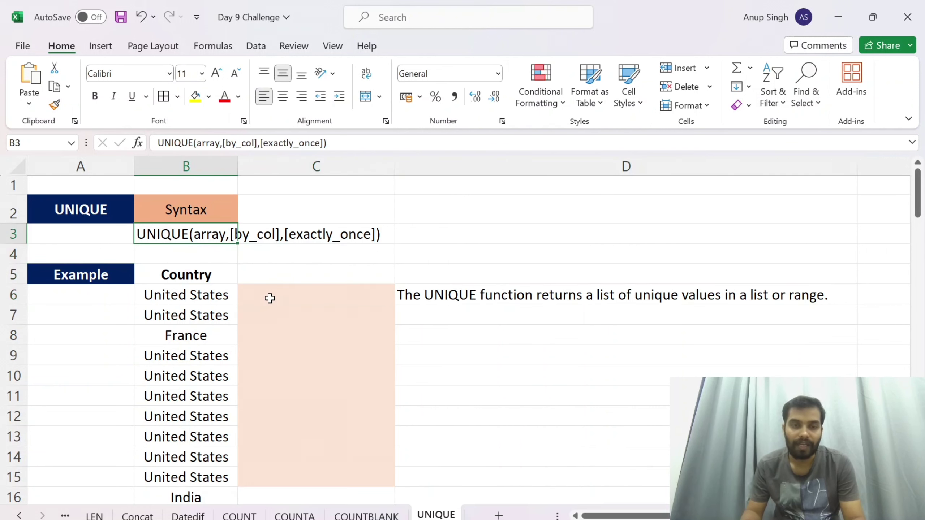
key(Right)
key(Left)
key(Up)
key(Down)
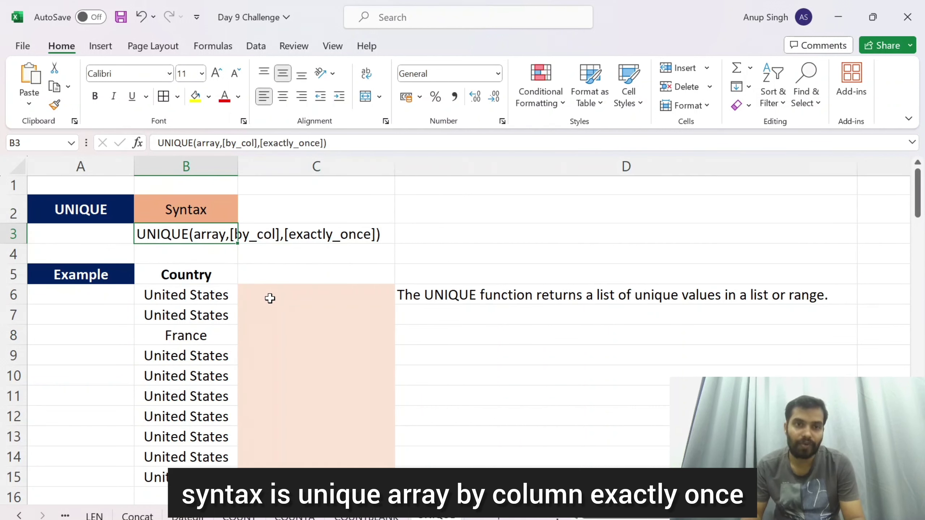
key(Right)
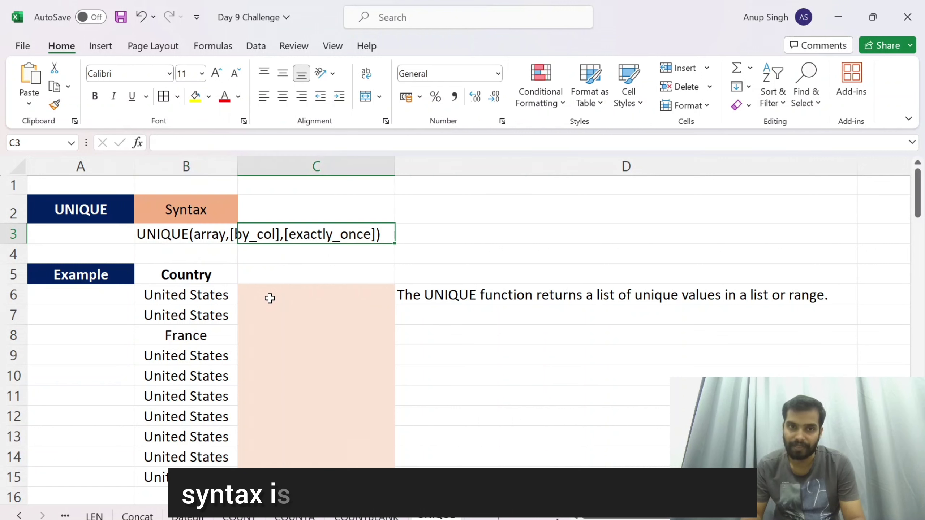
key(Down)
key(Down)
key(Down)
text(=)
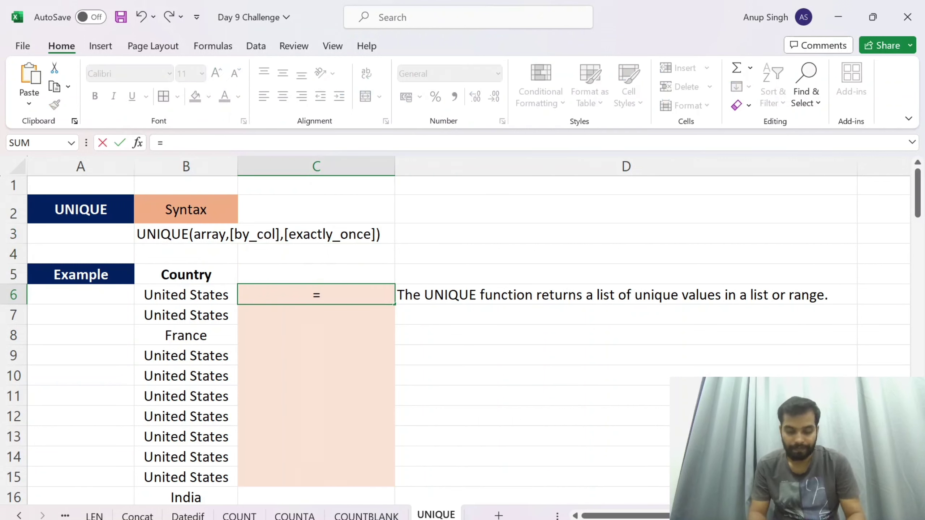
text(uni)
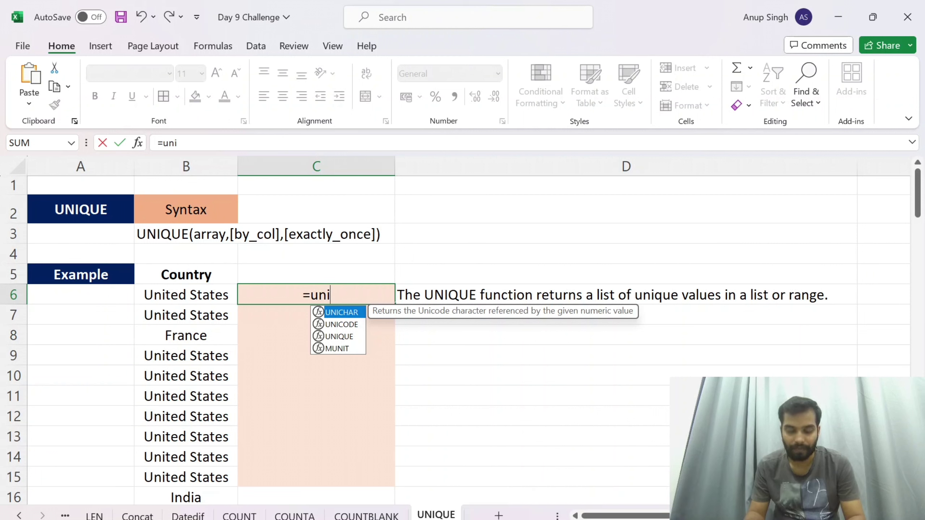
Enter =UNIQUE(B6:B105) in C6 so the distinct countries spill down column C.
key(Down)
key(Down)
key(Tab)
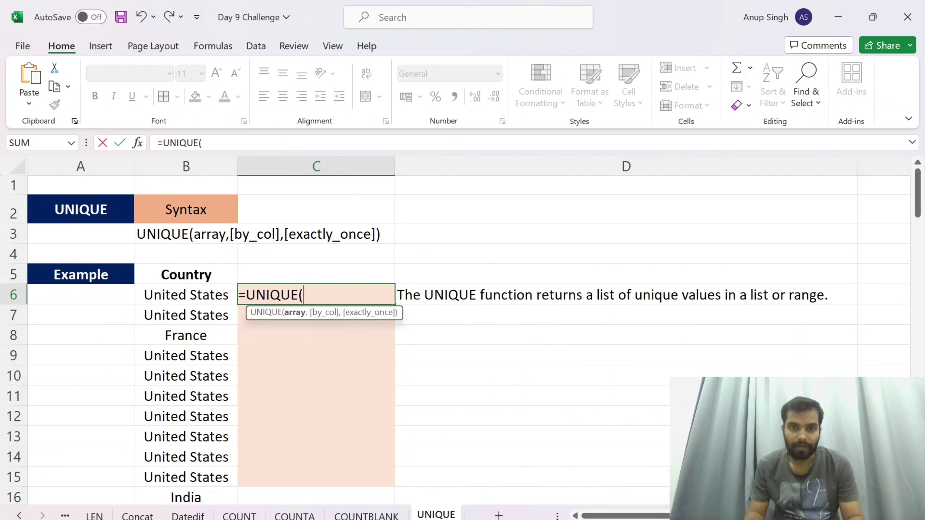
key(Left)
key(ctrl+shift+Down)
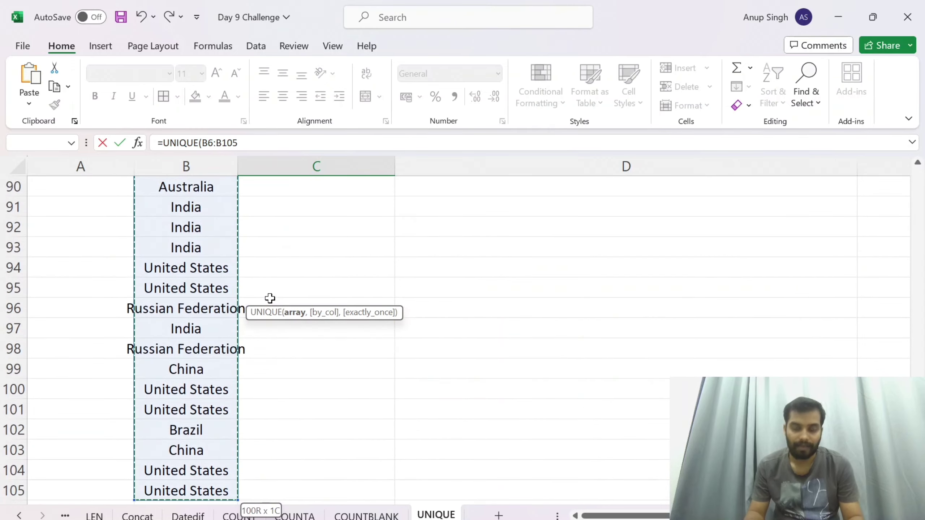
text())
key(Return)
key(Up)
key(Up)
key(Up)
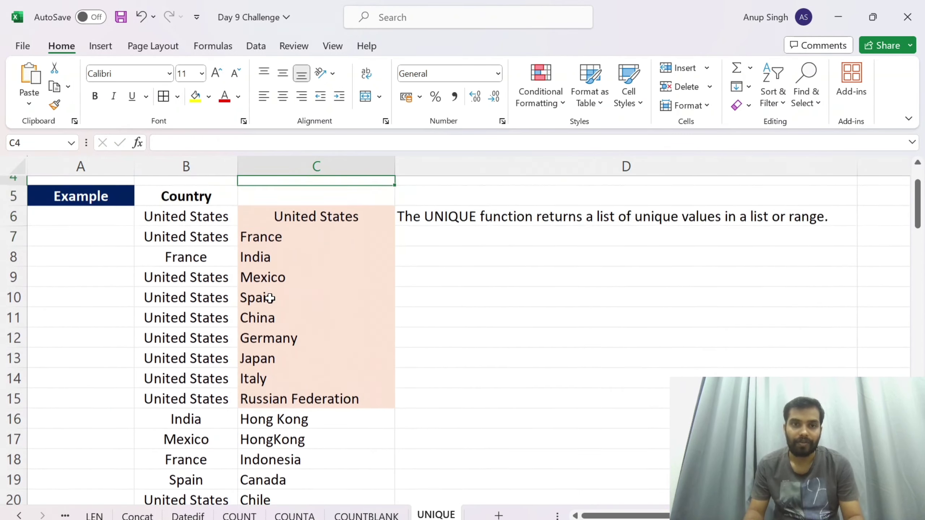
key(Up)
key(Up)
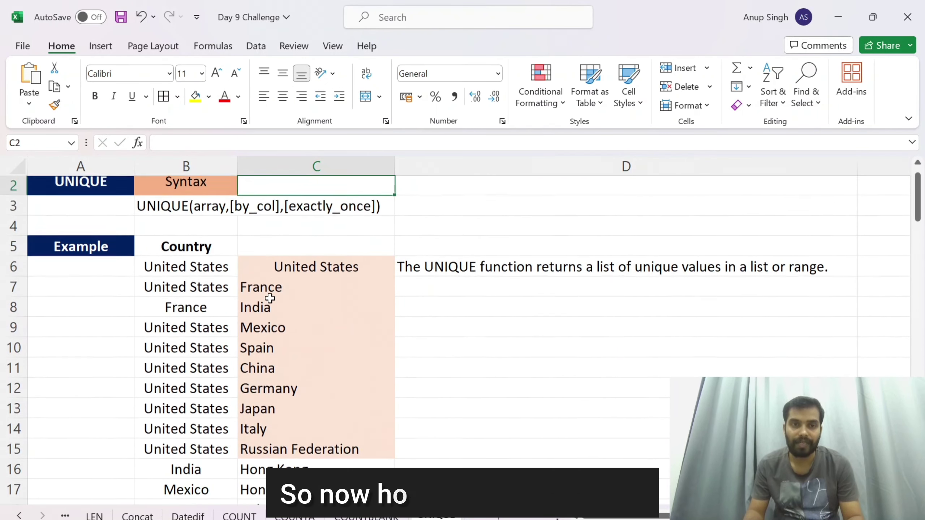
key(Down)
key(Down)
key(Left)
Enter =COUNTA(B6:B105) in B4 to count all 100 Country entries.
text(=)
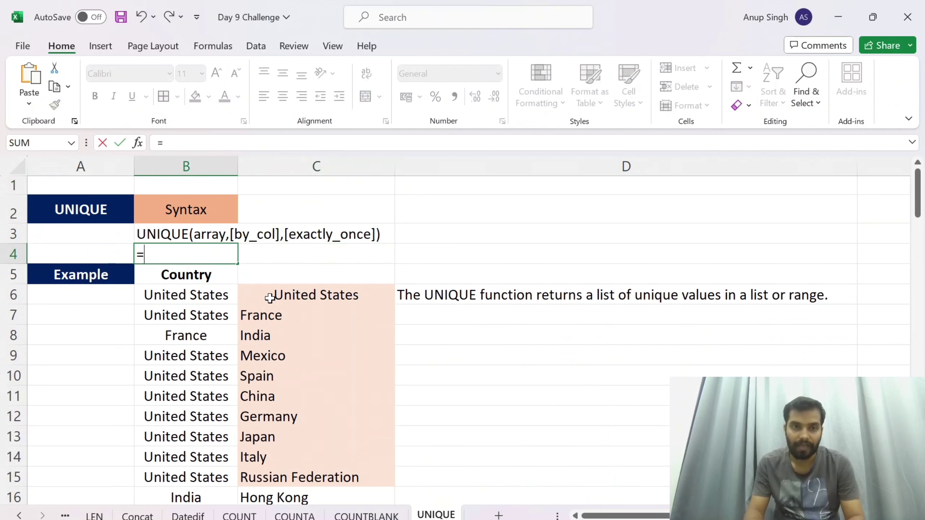
text(count)
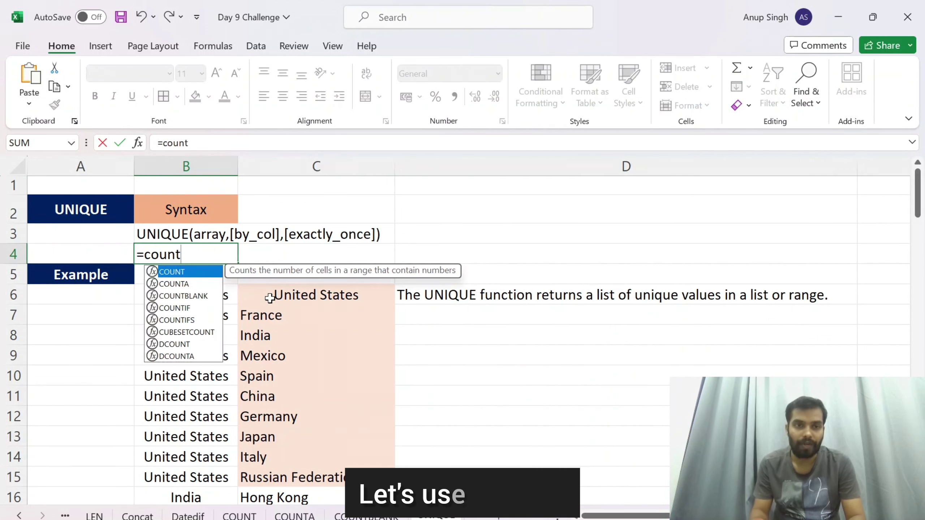
text(a()
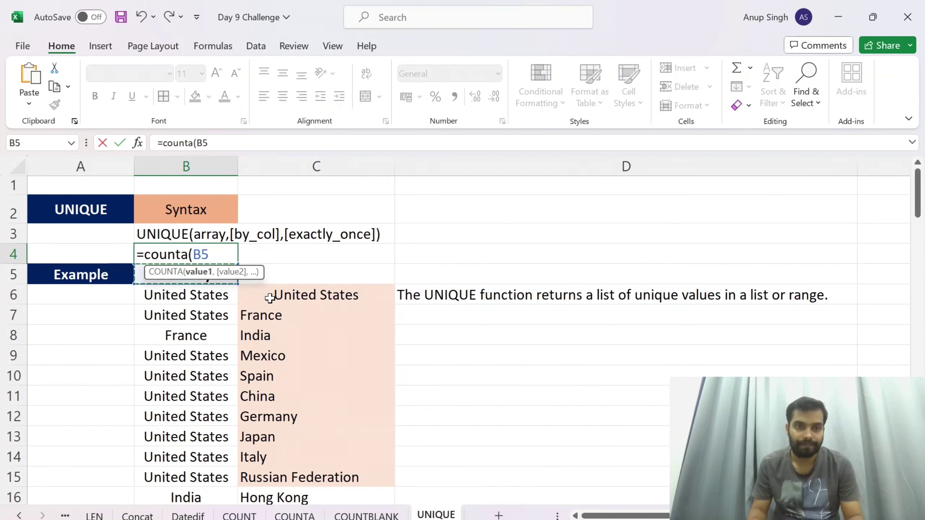
key(Down)
key(ctrl+shift+Down)
key(Tab)
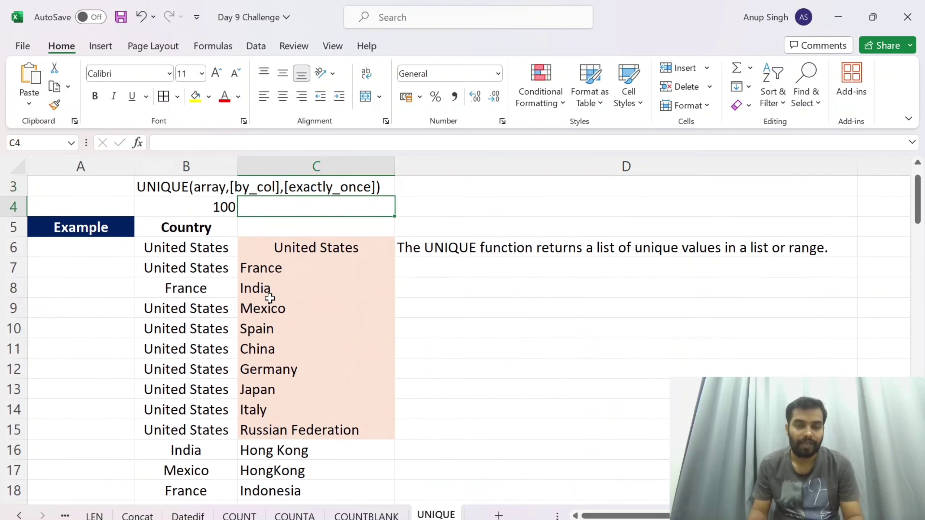
key(Left)
key(F2)
key(Return)
key(Up)
Put =COUNTA(C6:C105) in C4 to count the 21 unique countries.
key(Right)
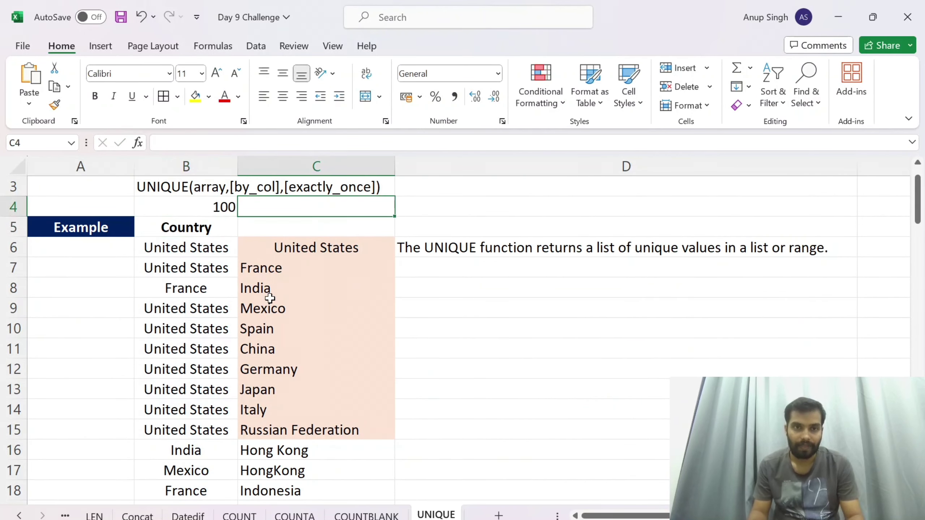
key(ctrl+r)
key(Down)
key(Up)
key(F2)
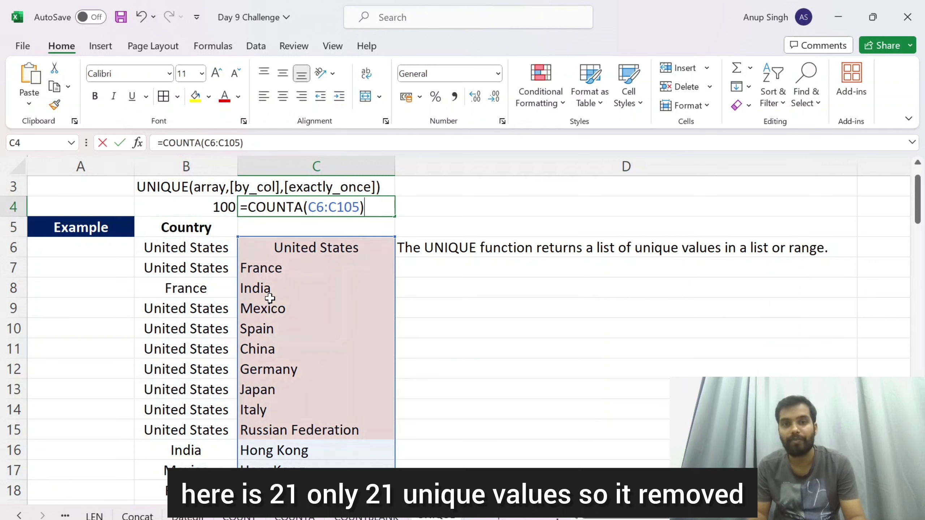
key(Return)
Review the UNIQUE formula in C6 and the COUNTA formula in C4, ending at the Country list top.
key(Down)
key(Down)
key(Left)
key(Up)
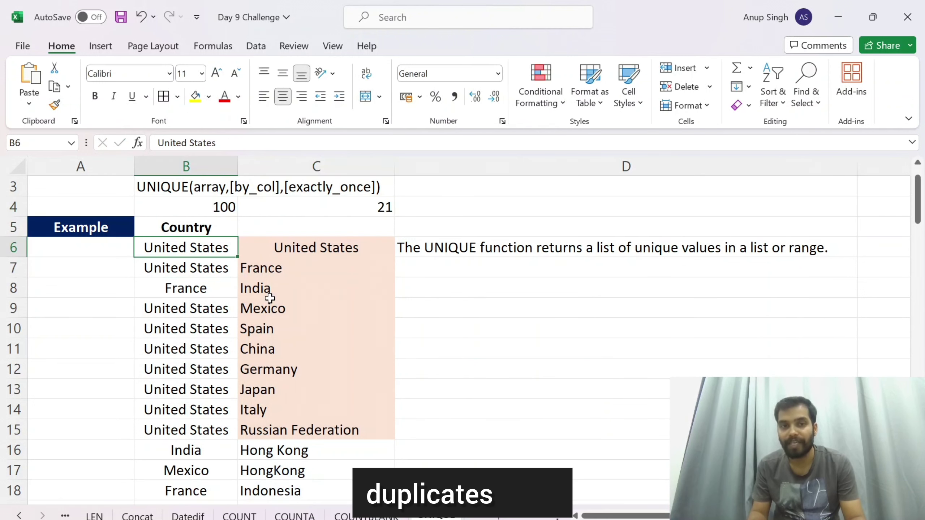
key(Right)
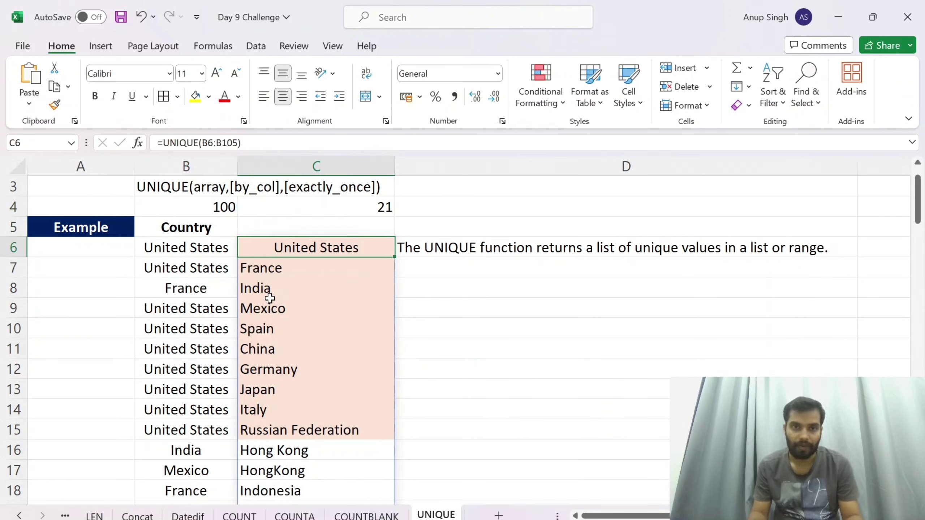
key(Up)
key(Up)
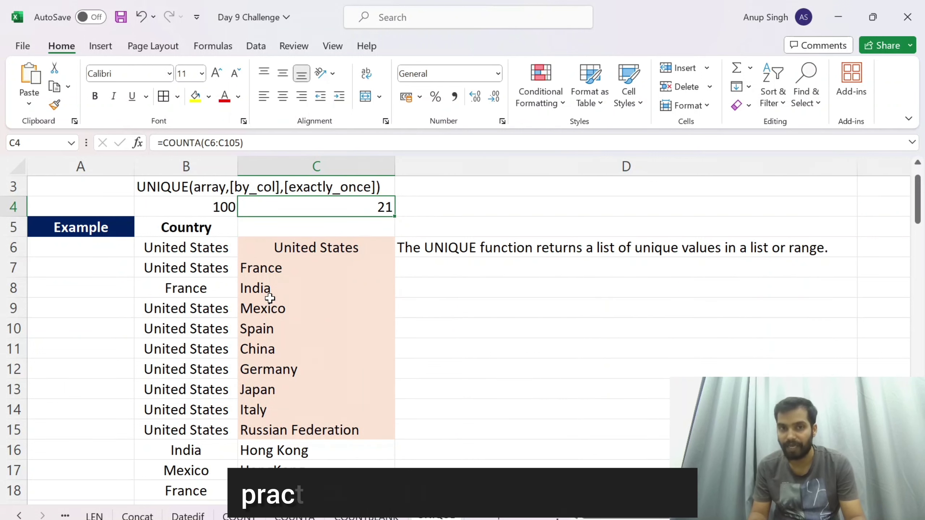
key(Down)
key(Down)
key(Left)
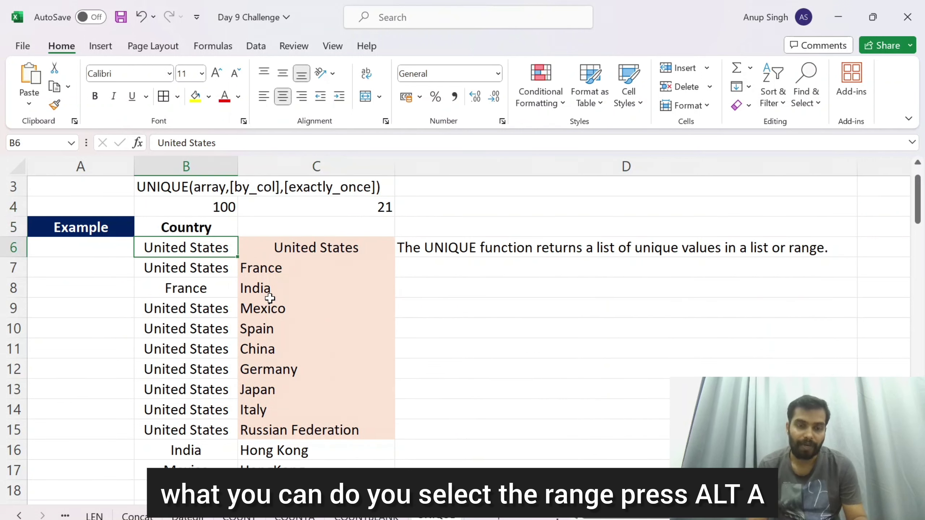
Remove duplicates from the current selection B6:B105, deleting 79 repeats and leaving 21 countries.
key(ctrl+shift+Down)
key(alt+a)
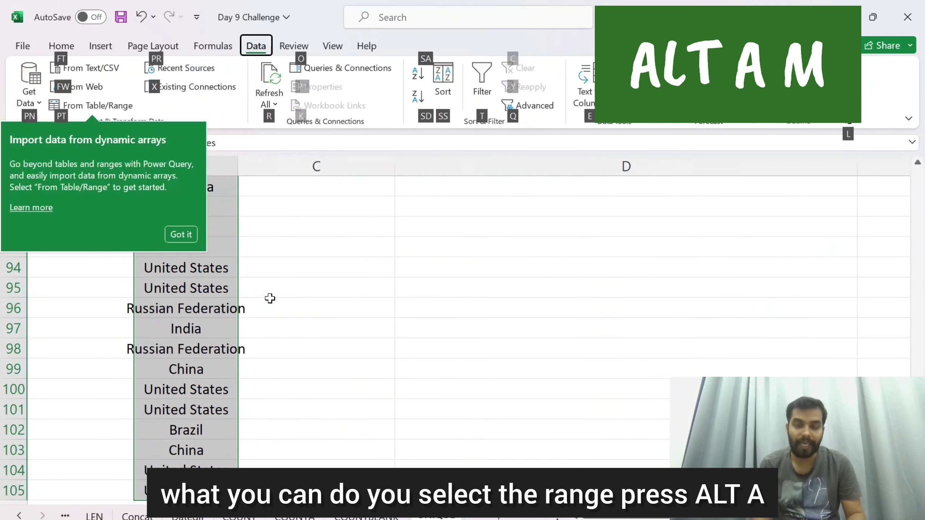
key(m)
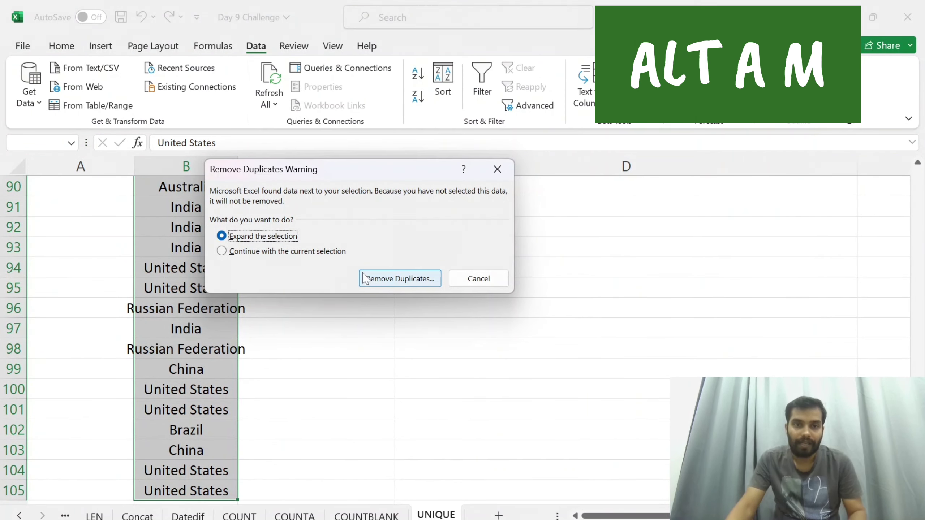
click(221, 251)
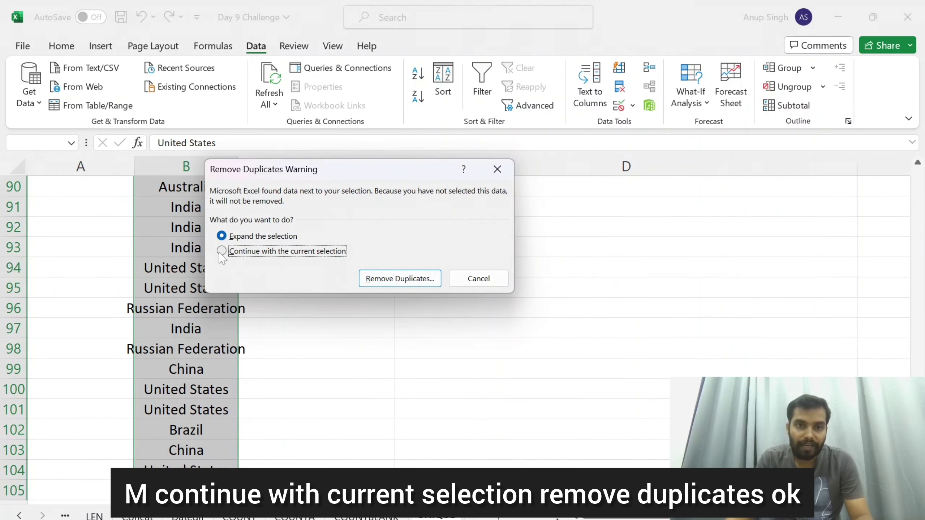
click(401, 283)
click(391, 331)
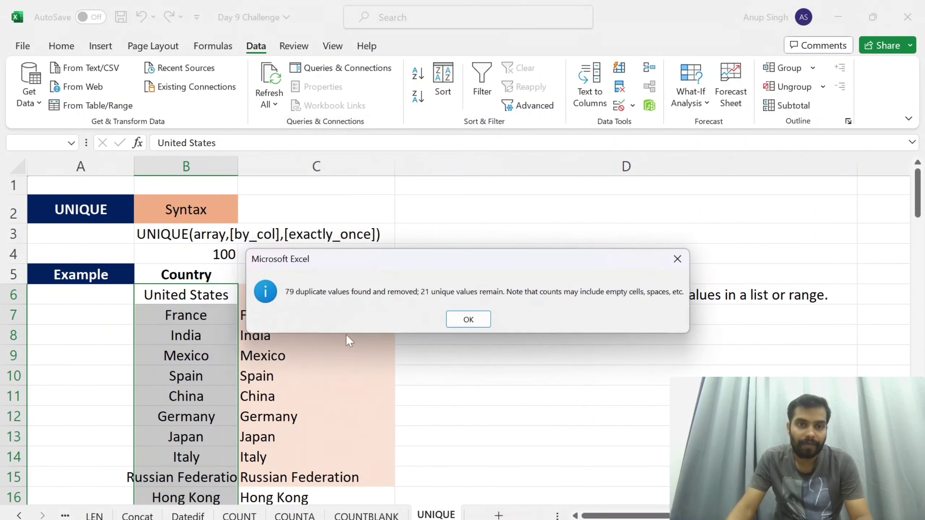
click(468, 319)
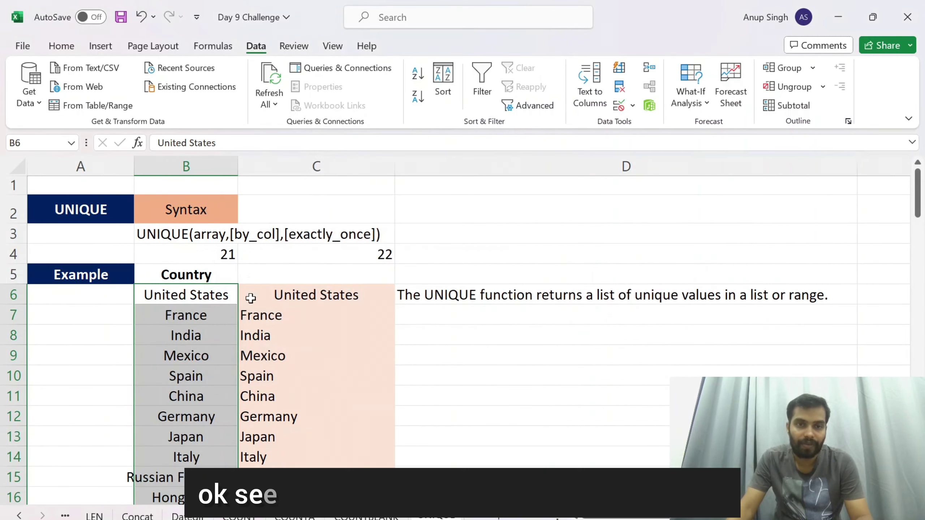
Check that B4 now reads 21 for the deduplicated Country list.
click(220, 257)
scroll(334, 336, down, 3)
scroll(334, 336, down, 3)
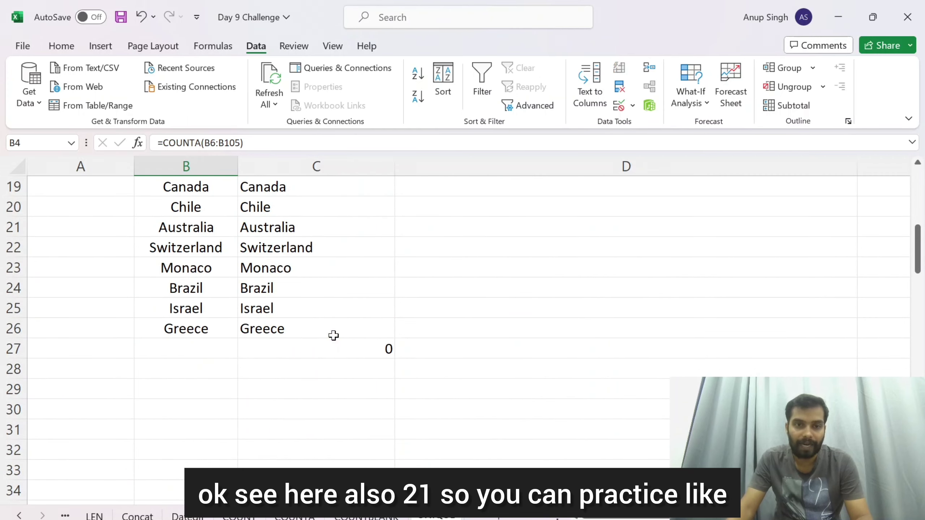
scroll(334, 336, up, 6)
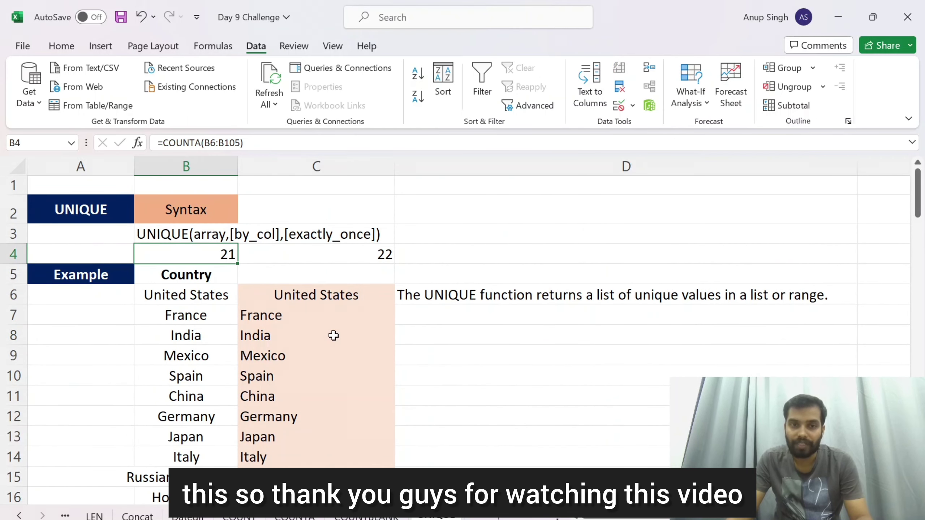